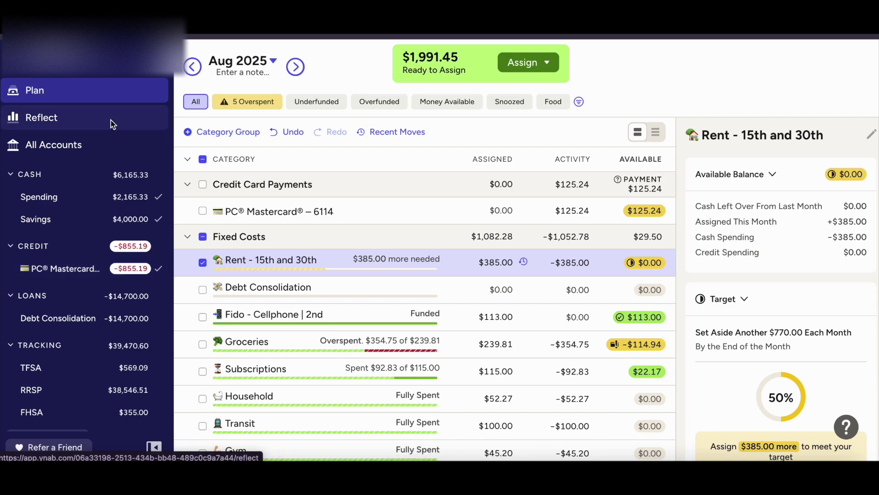
Examine the August 2025 Spending Breakdown report by category and return to the plan
{"action": "left_click", "coordinate": [140, 126]}
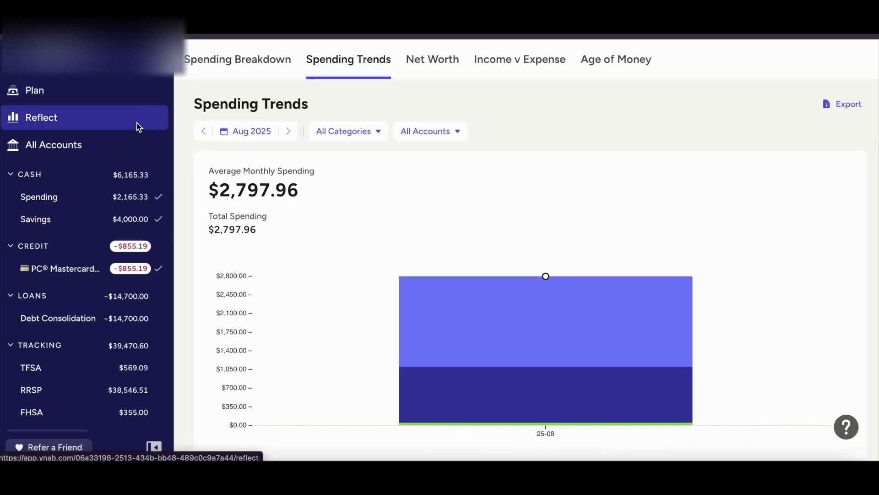
{"action": "left_click", "coordinate": [254, 58]}
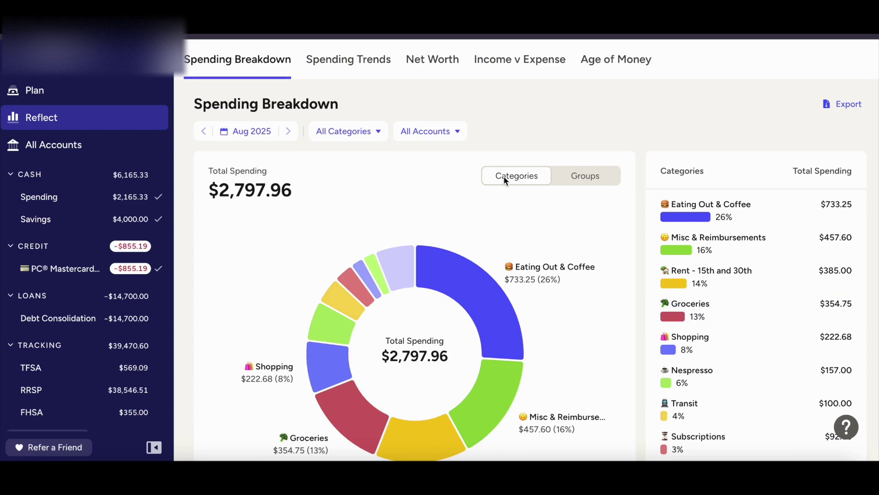
{"action": "left_click", "coordinate": [71, 93]}
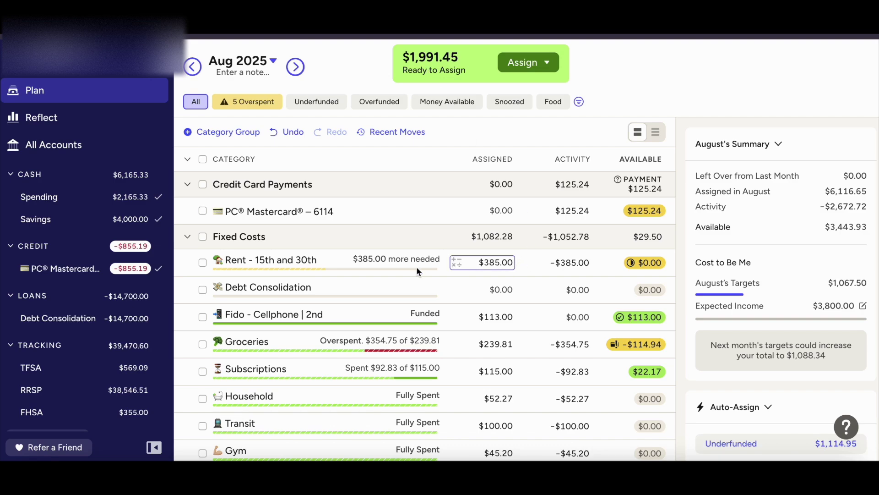
{"action": "left_click", "coordinate": [509, 263]}
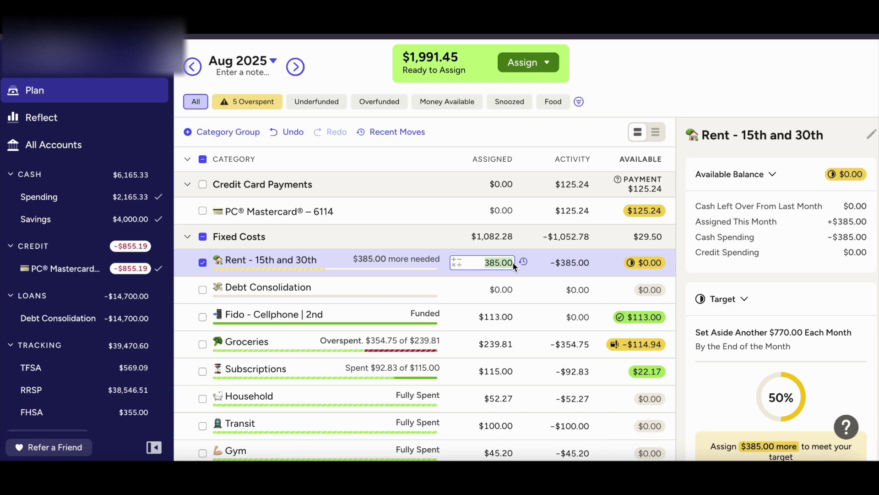
{"action": "key", "text": "Right"}
{"action": "left_click", "coordinate": [637, 100]}
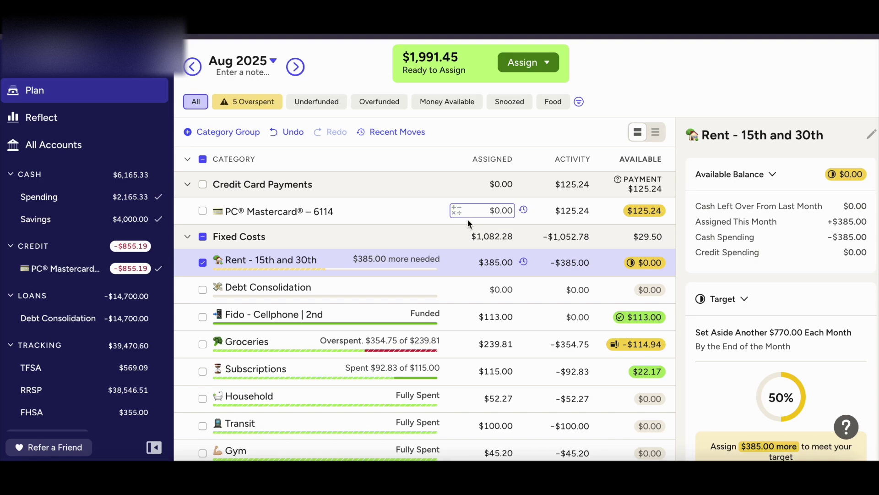
{"action": "left_click", "coordinate": [202, 262]}
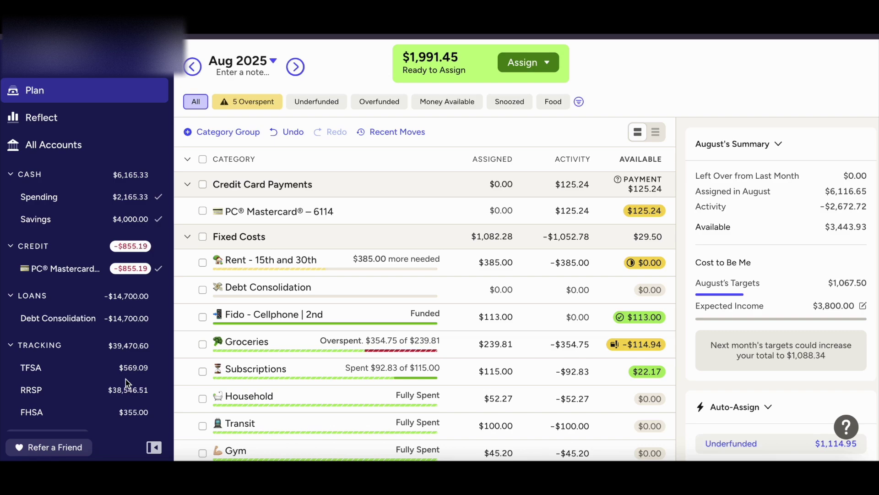
Start a new transaction in the Spending account with "e-transfer to Mum" as the payee
{"action": "left_click", "coordinate": [50, 197]}
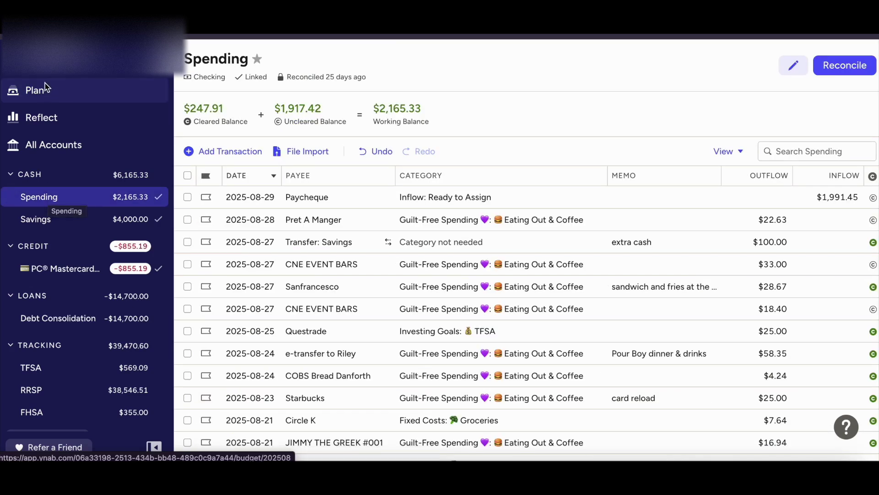
{"action": "left_click", "coordinate": [226, 150]}
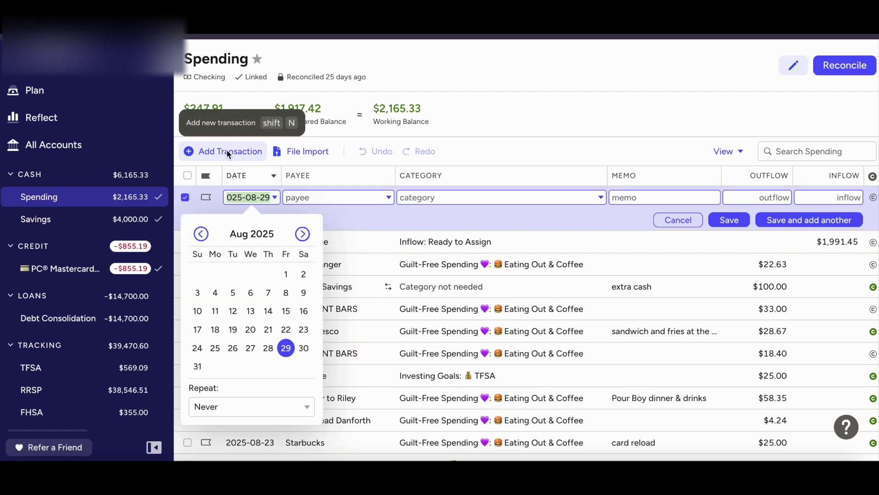
{"action": "left_click", "coordinate": [337, 199]}
{"action": "type", "text": "e"}
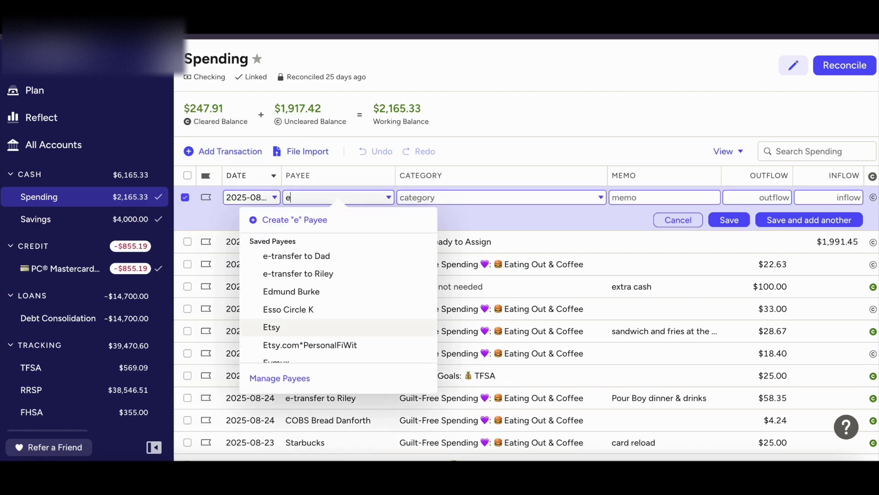
{"action": "type", "text": "-transfer to "}
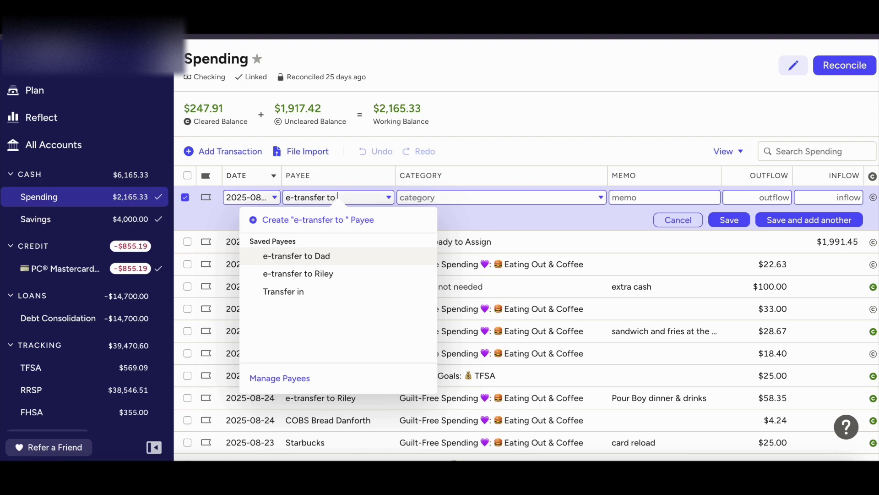
{"action": "type", "text": "Mum"}
Categorize the transaction as Rent - 15th and 30th, enter a 385 outflow with the memo "rent", and save it
{"action": "key", "text": "Tab"}
{"action": "type", "text": "rent"}
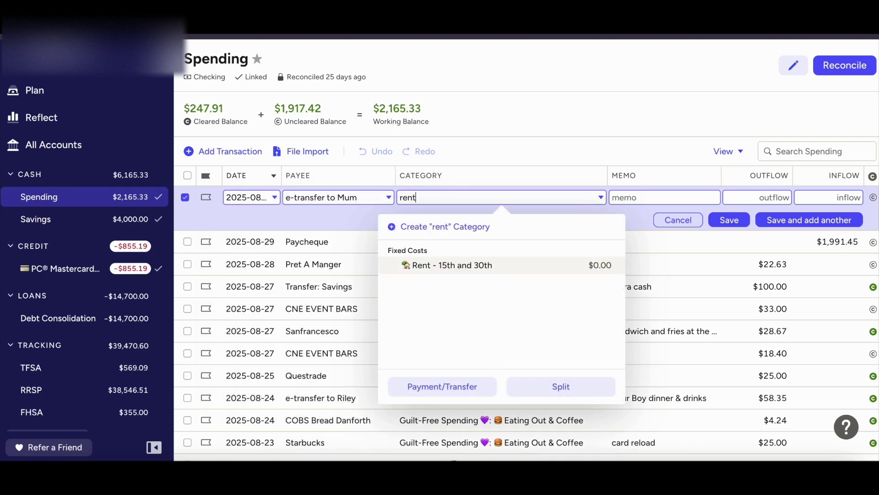
{"action": "key", "text": "Tab"}
{"action": "key", "text": "Tab"}
{"action": "type", "text": "385"}
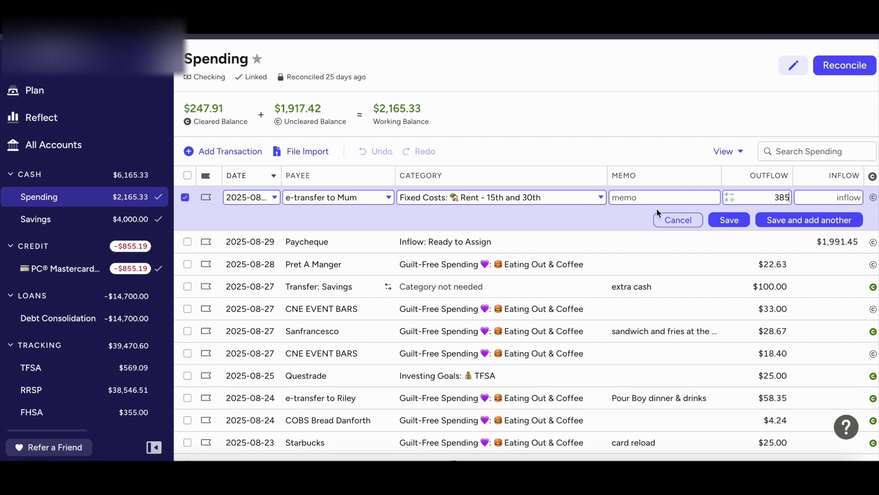
{"action": "left_click", "coordinate": [671, 194]}
{"action": "type", "text": "rent"}
{"action": "left_click", "coordinate": [730, 220]}
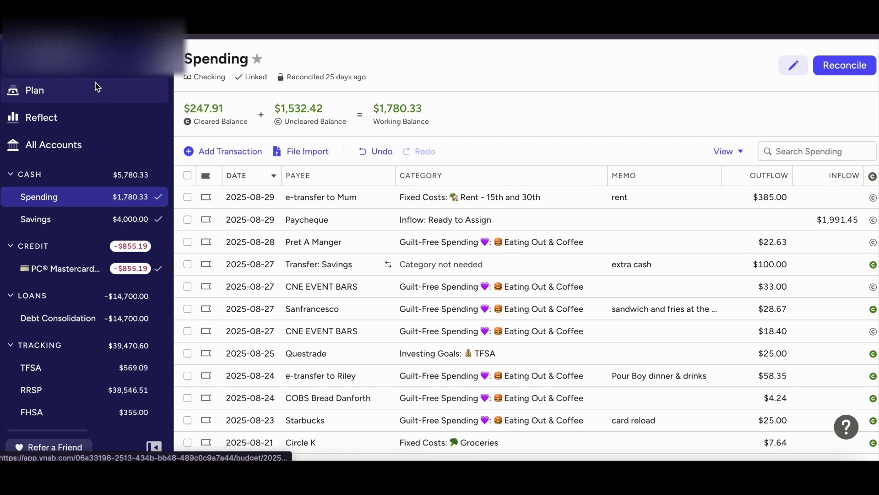
Assign the $385.00 still needed to meet the target of the Rent - 15th and 30th category in the August plan
{"action": "left_click", "coordinate": [84, 90]}
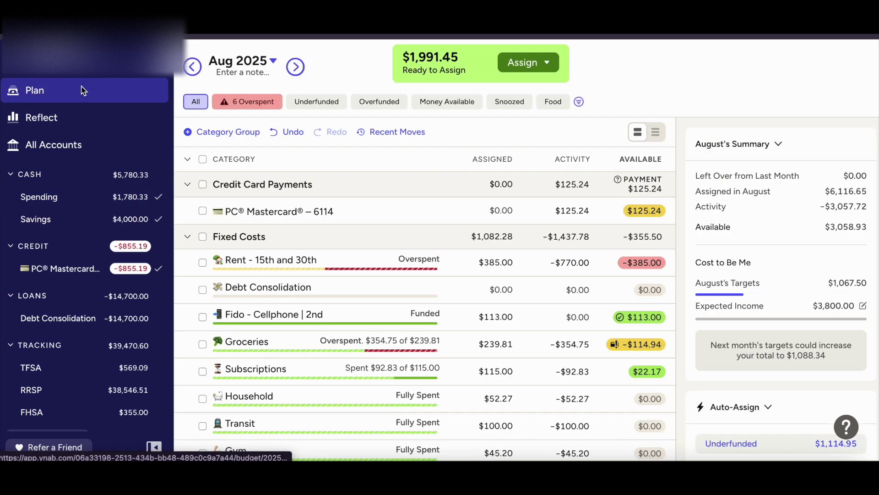
{"action": "left_click", "coordinate": [419, 256]}
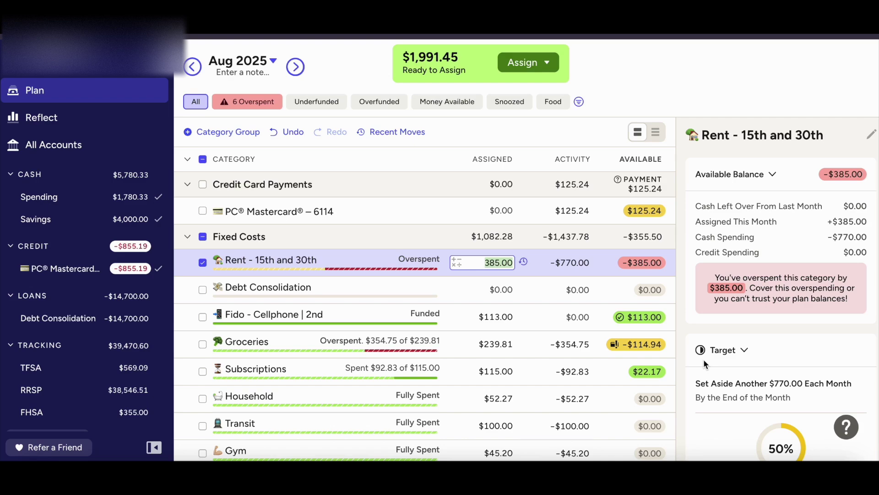
{"action": "scroll", "coordinate": [703, 359], "scroll_direction": "down", "scroll_amount": 3}
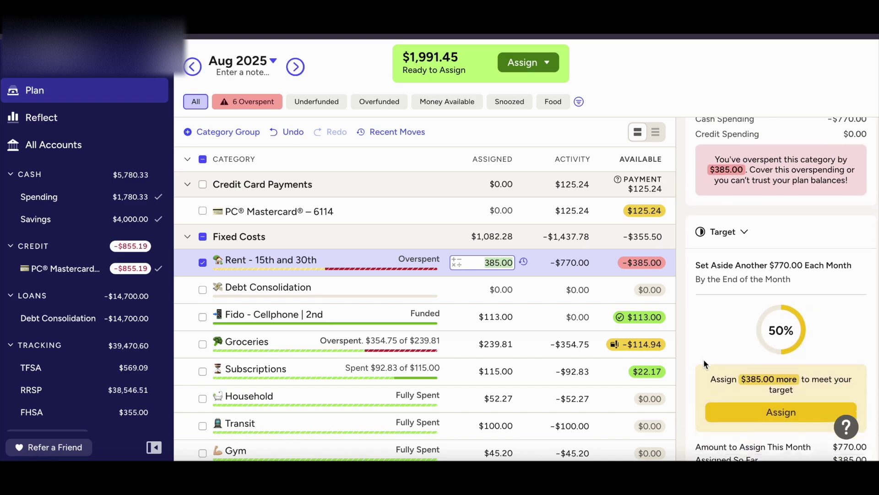
{"action": "left_click", "coordinate": [751, 412]}
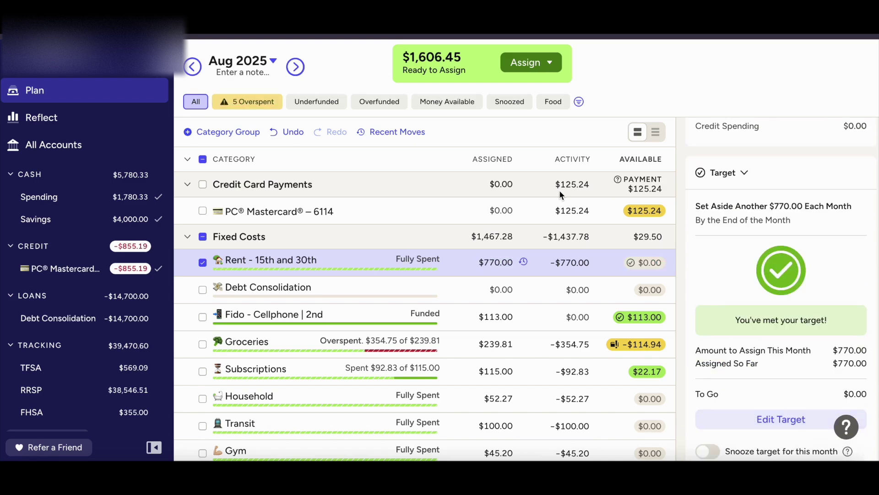
Filter the plan to the overspent categories, select them all, and auto-assign their underfunded amount
{"action": "scroll", "coordinate": [440, 188], "scroll_direction": "down", "scroll_amount": 2}
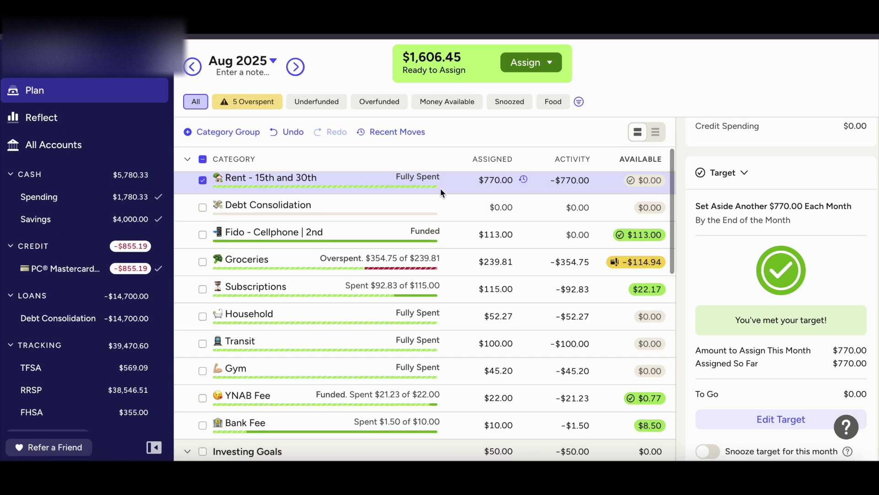
{"action": "left_click", "coordinate": [270, 103]}
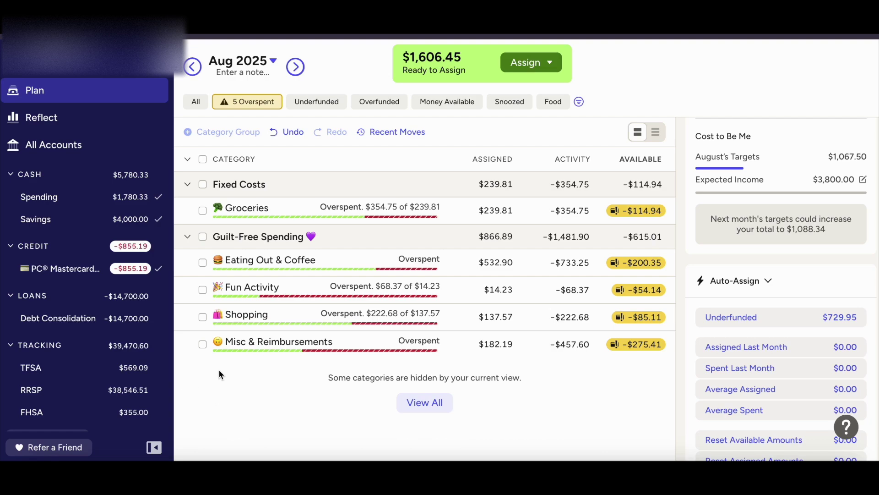
{"action": "left_click", "coordinate": [202, 160]}
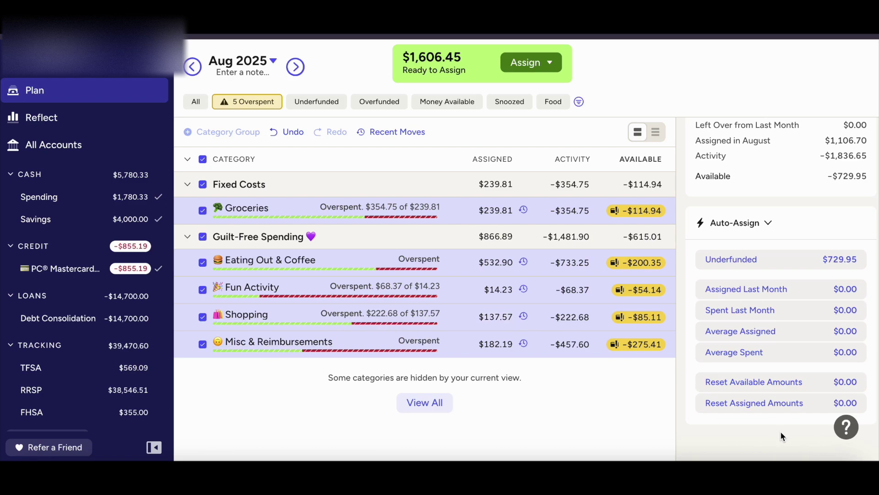
{"action": "left_click", "coordinate": [740, 259]}
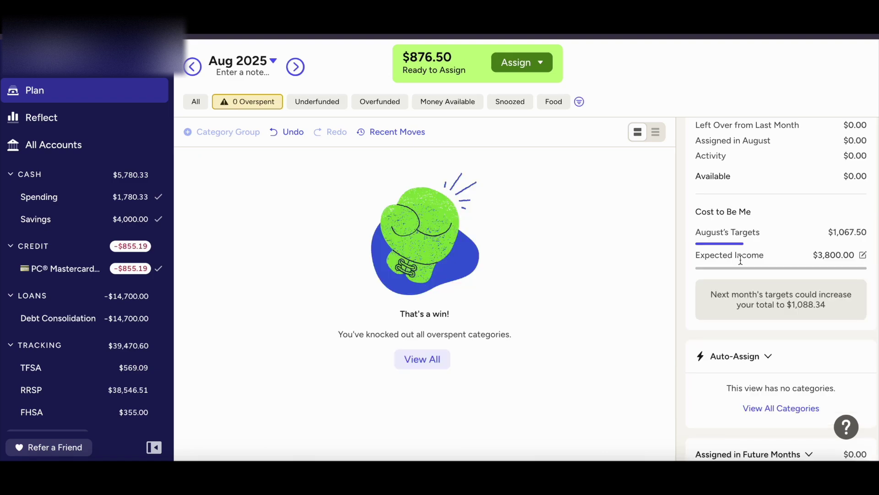
Show all categories again and add 600 to the amount assigned to Emergency Fund under Savings Goals
{"action": "left_click", "coordinate": [195, 101]}
{"action": "scroll", "coordinate": [380, 302], "scroll_direction": "down", "scroll_amount": 8}
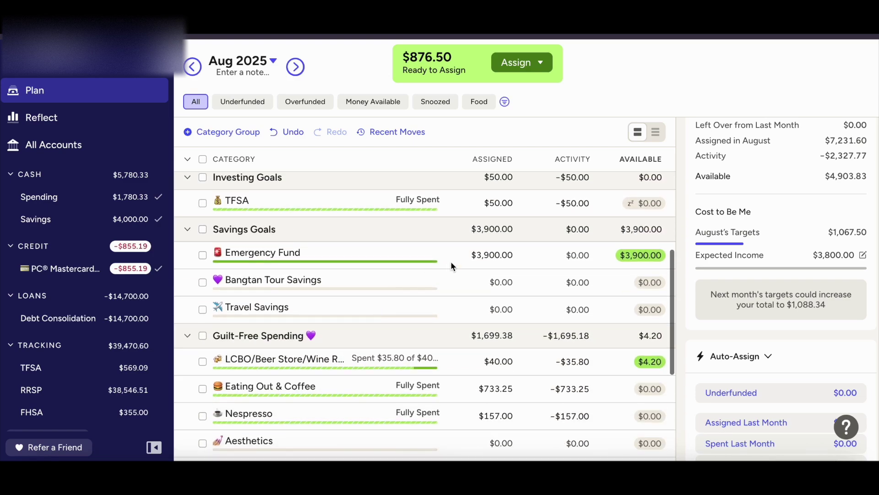
{"action": "left_click", "coordinate": [508, 257]}
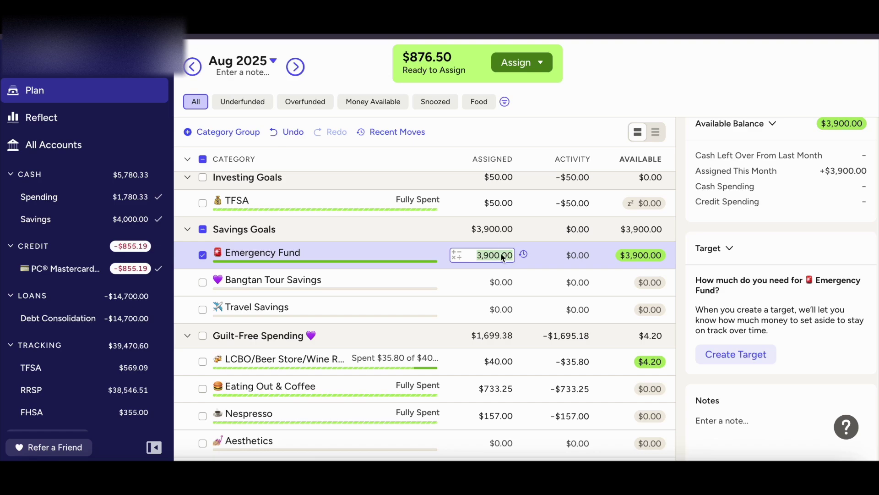
{"action": "key", "text": "Right"}
{"action": "type", "text": "+600"}
{"action": "triple_click", "coordinate": [489, 259]}
{"action": "key", "text": "Return"}
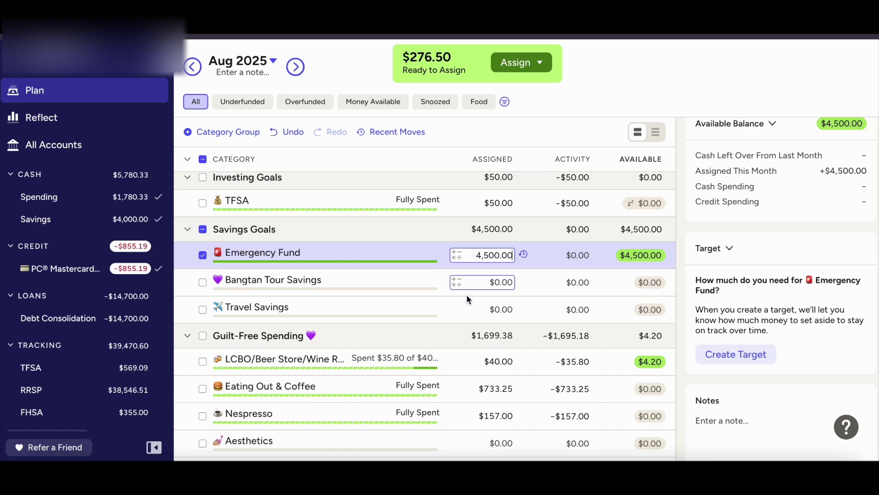
{"action": "left_click", "coordinate": [639, 71]}
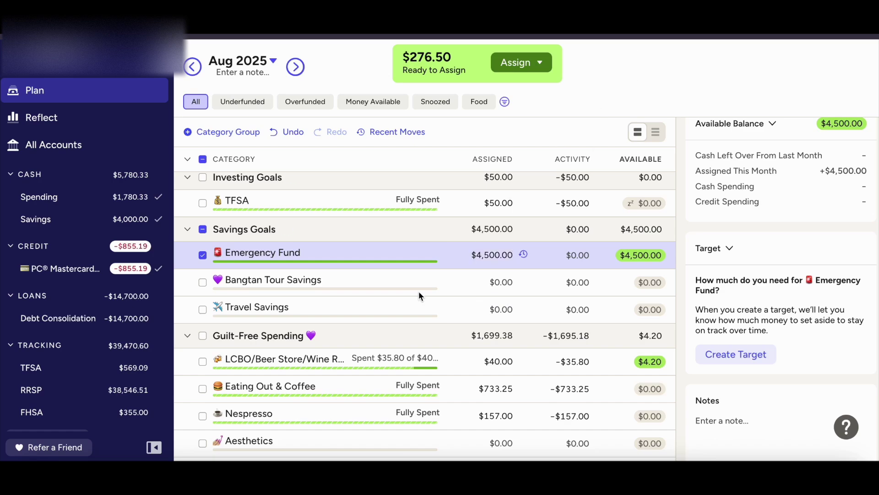
Set the amount assigned to Subscriptions under Fixed Costs to 105 and deselect the category
{"action": "scroll", "coordinate": [418, 290], "scroll_direction": "up", "scroll_amount": 10}
{"action": "scroll", "coordinate": [419, 291], "scroll_direction": "down", "scroll_amount": 2}
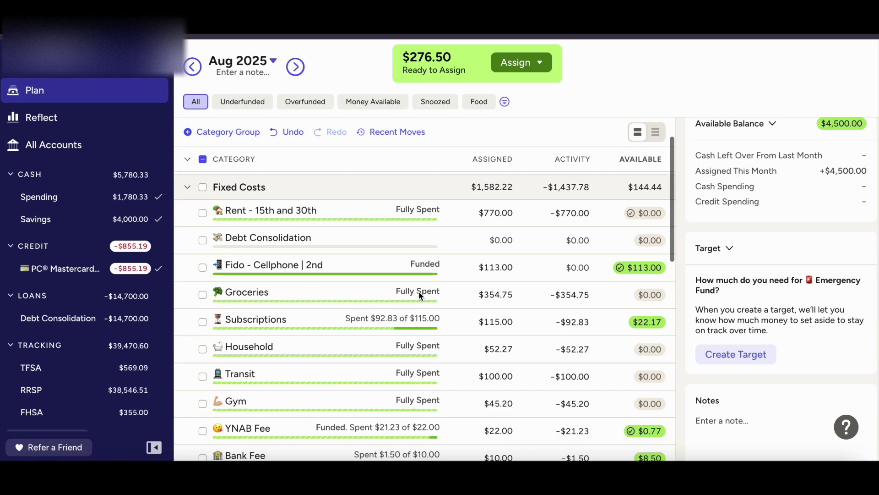
{"action": "scroll", "coordinate": [418, 290], "scroll_direction": "down", "scroll_amount": 2}
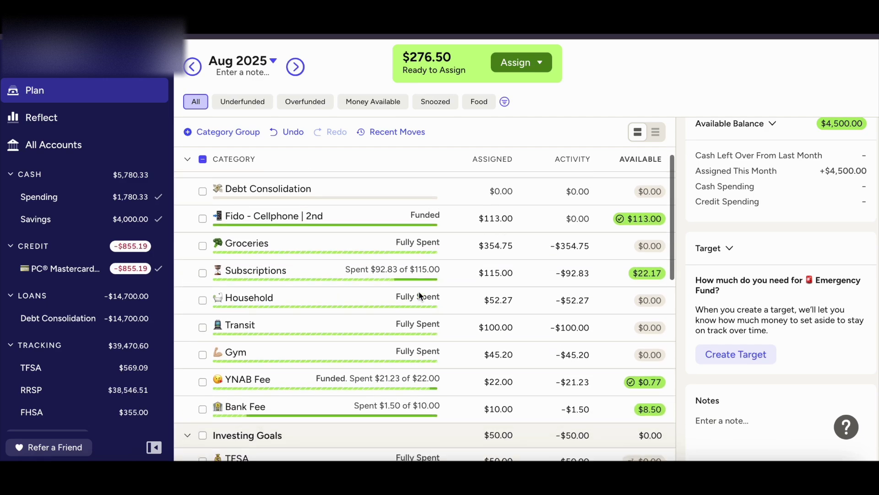
{"action": "left_click", "coordinate": [479, 274]}
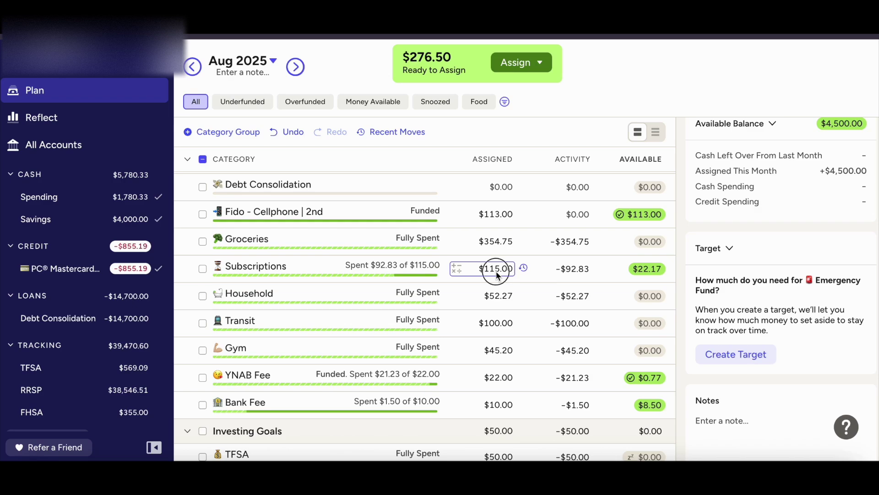
{"action": "left_click", "coordinate": [496, 271]}
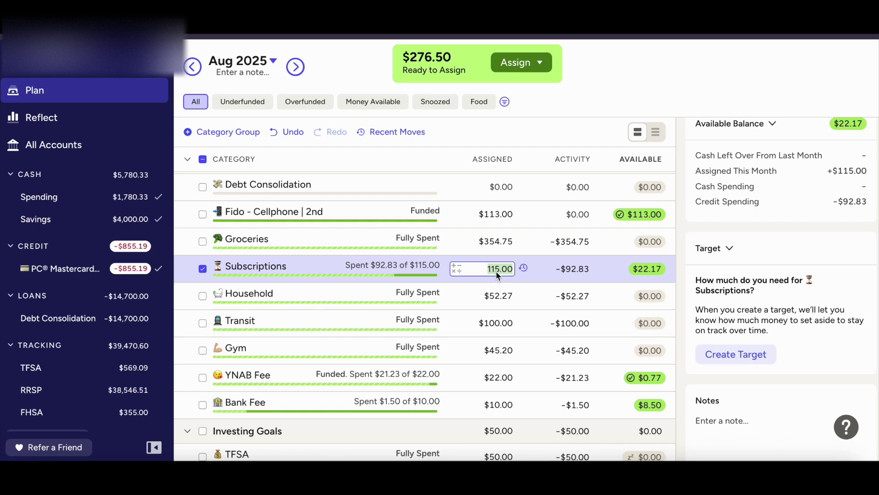
{"action": "type", "text": "105"}
{"action": "key", "text": "Return"}
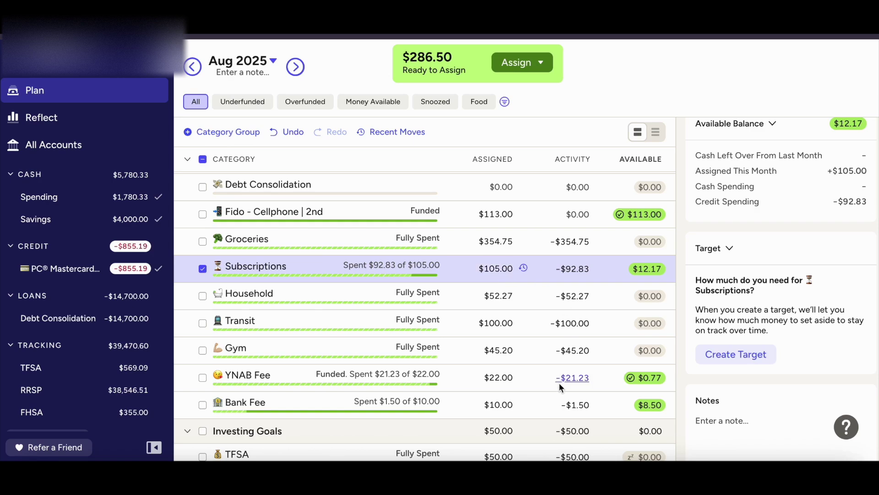
{"action": "scroll", "coordinate": [559, 383], "scroll_direction": "down", "scroll_amount": 1}
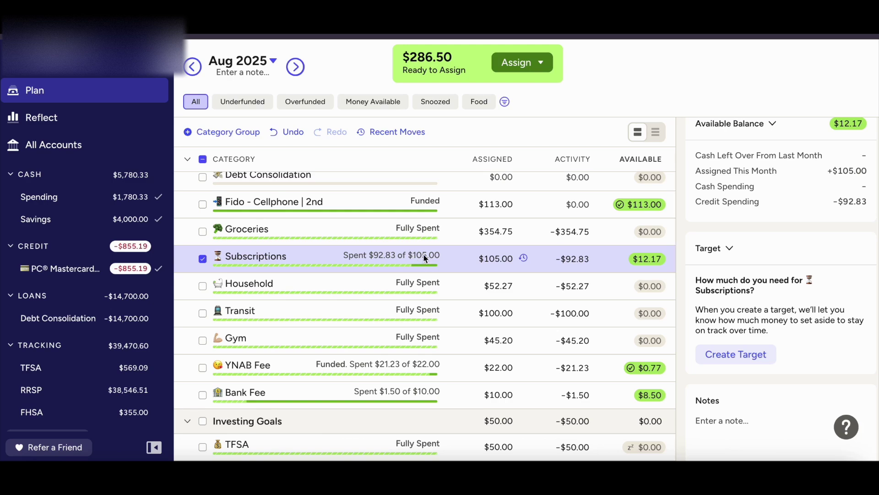
{"action": "scroll", "coordinate": [423, 254], "scroll_direction": "up", "scroll_amount": 5}
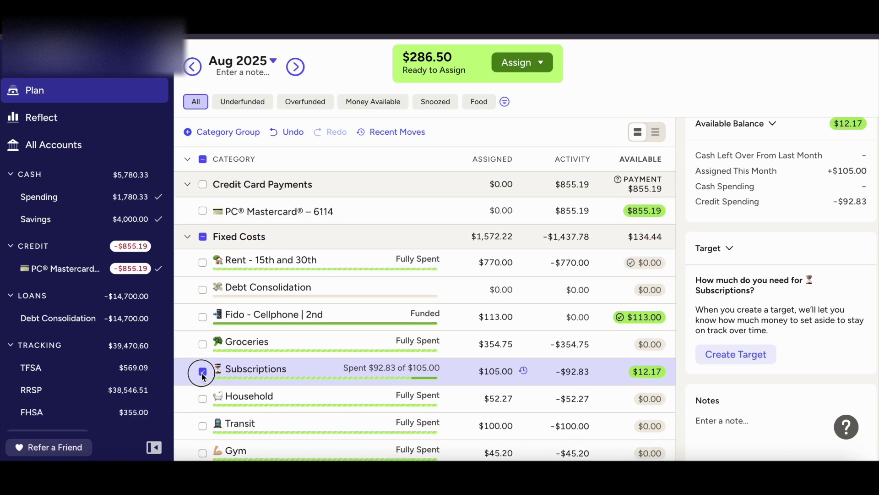
{"action": "left_click", "coordinate": [203, 372]}
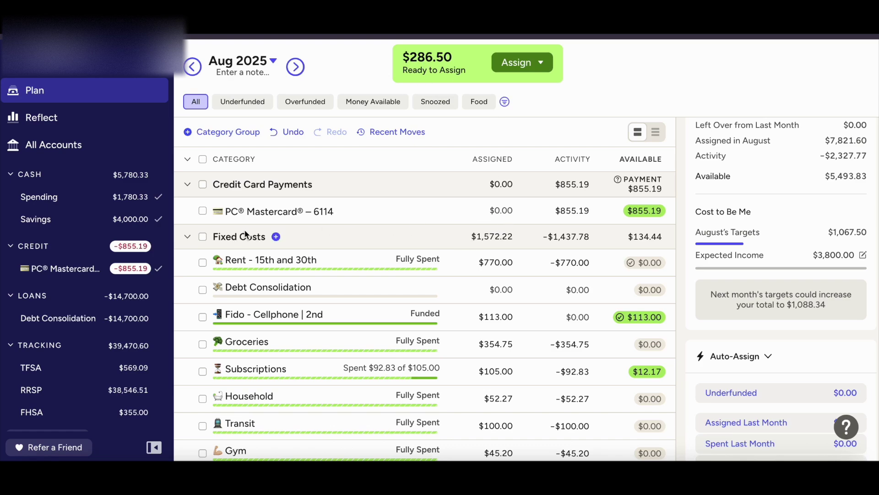
Review the assigned and available amounts across the Fixed Costs, Savings Goals and Guilt-Free Spending categories in the August plan
{"action": "scroll", "coordinate": [497, 215], "scroll_direction": "down", "scroll_amount": 7}
{"action": "scroll", "coordinate": [497, 215], "scroll_direction": "down", "scroll_amount": 7}
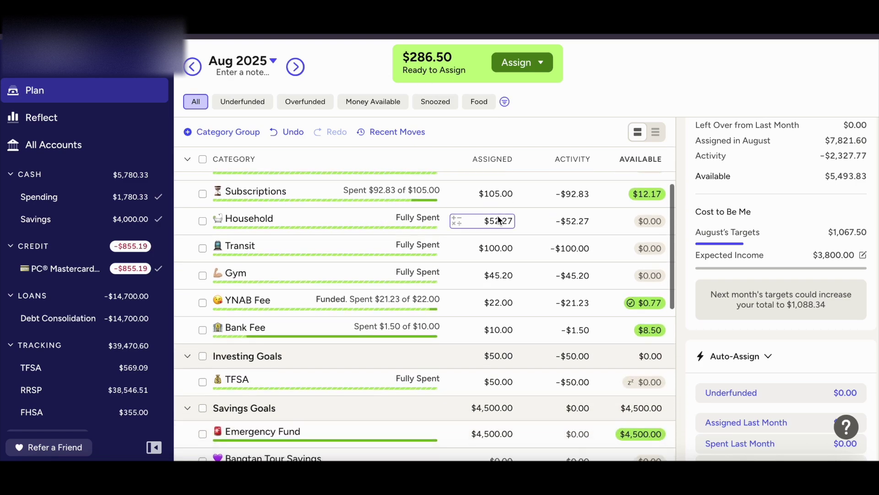
{"action": "scroll", "coordinate": [498, 215], "scroll_direction": "down", "scroll_amount": 10}
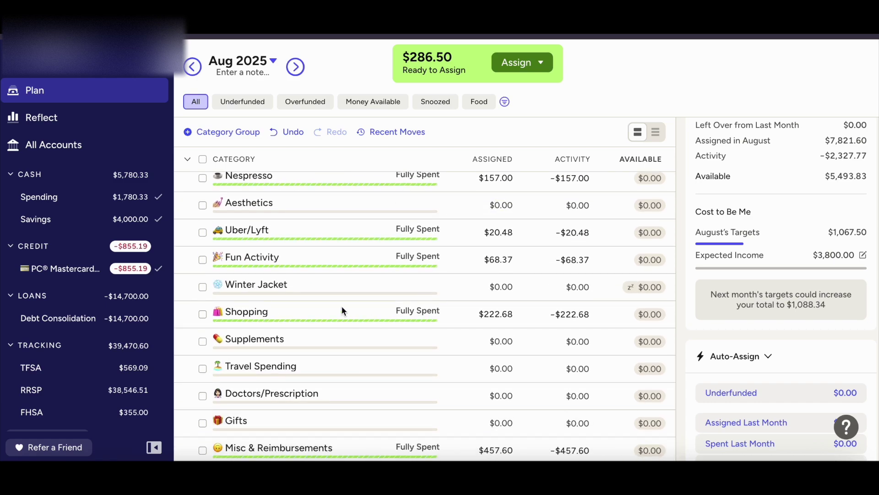
{"action": "scroll", "coordinate": [342, 306], "scroll_direction": "up", "scroll_amount": 10}
{"action": "scroll", "coordinate": [341, 306], "scroll_direction": "up", "scroll_amount": 3}
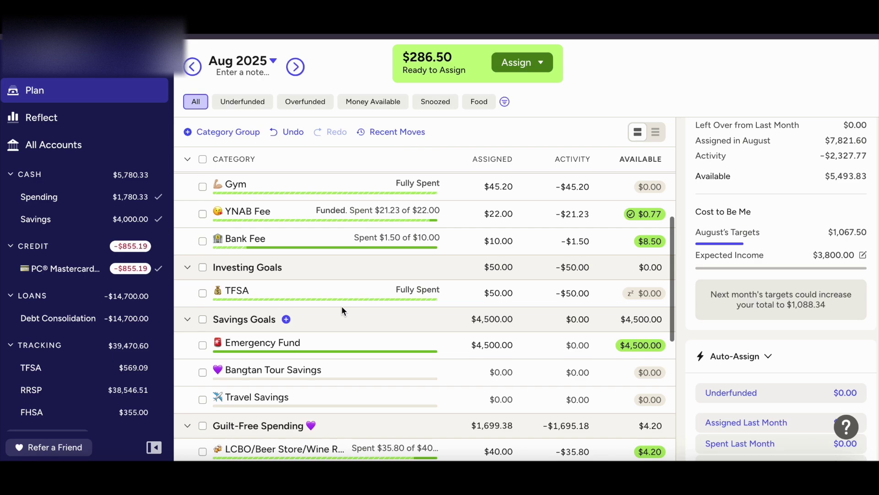
{"action": "scroll", "coordinate": [342, 306], "scroll_direction": "down", "scroll_amount": 2}
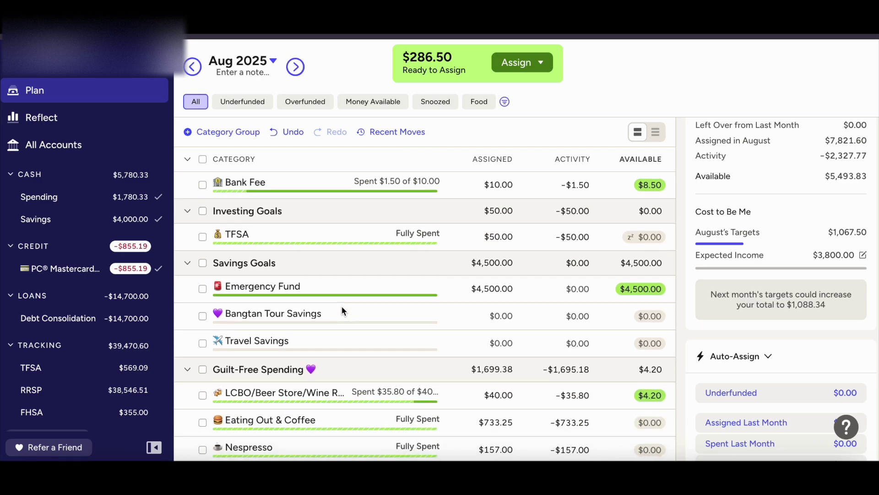
{"action": "scroll", "coordinate": [342, 306], "scroll_direction": "down", "scroll_amount": 6}
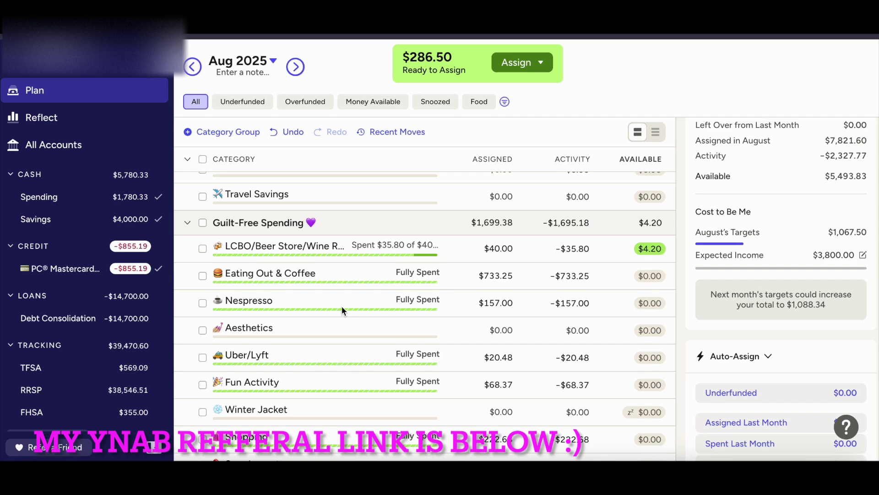
{"action": "scroll", "coordinate": [342, 306], "scroll_direction": "up", "scroll_amount": 4}
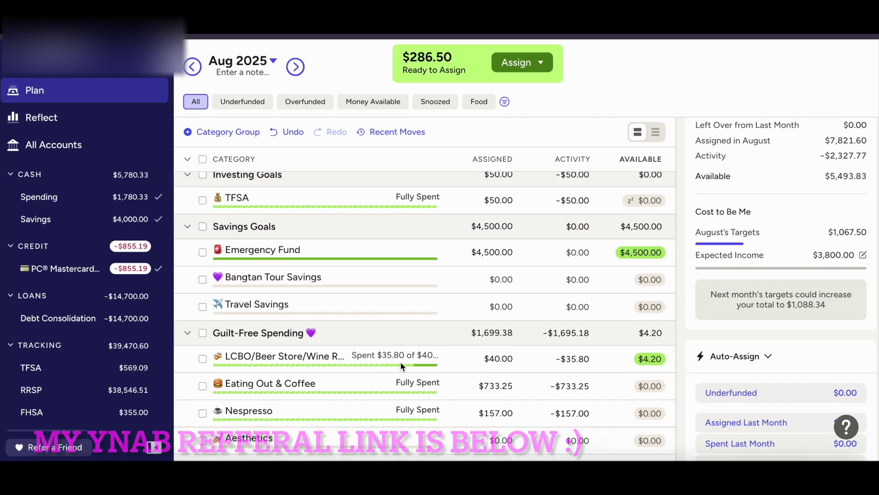
{"action": "scroll", "coordinate": [395, 356], "scroll_direction": "up", "scroll_amount": 1}
{"action": "scroll", "coordinate": [396, 389], "scroll_direction": "up", "scroll_amount": 1}
{"action": "scroll", "coordinate": [395, 388], "scroll_direction": "down", "scroll_amount": 1}
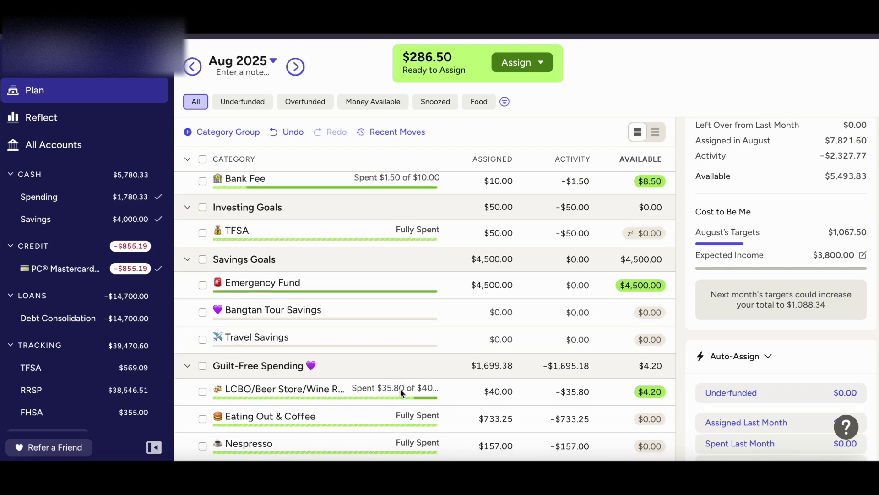
{"action": "scroll", "coordinate": [400, 388], "scroll_direction": "up", "scroll_amount": 2}
{"action": "scroll", "coordinate": [400, 388], "scroll_direction": "down", "scroll_amount": 4}
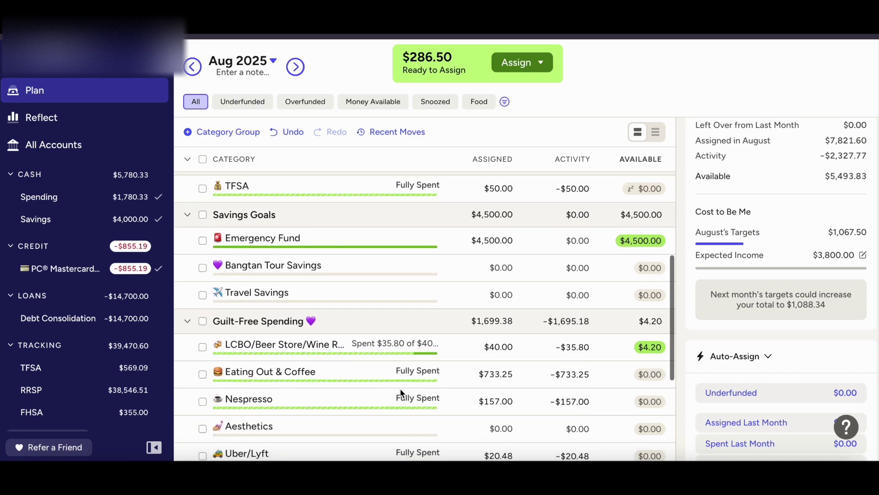
Set the amount assigned to LCBO/Beer Store/Wine Rack under Guilt-Free Spending to 35.80
{"action": "left_click", "coordinate": [512, 348]}
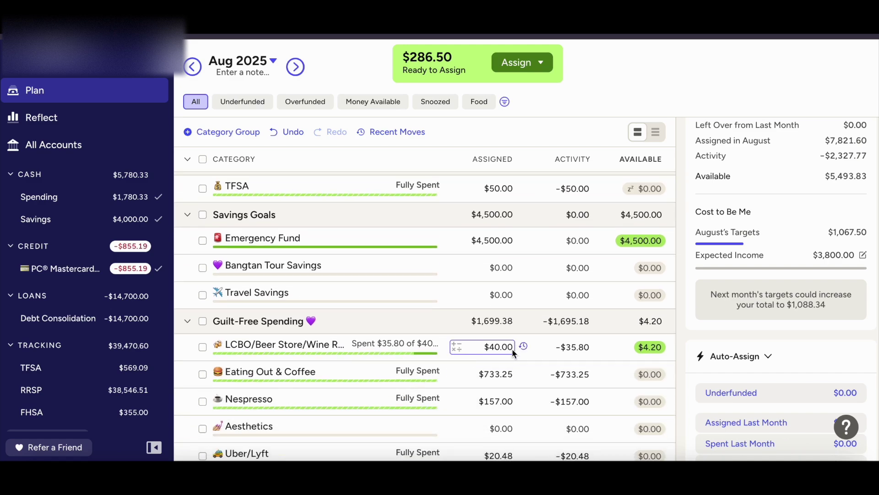
{"action": "key", "text": "BackSpace"}
{"action": "type", "text": "35.8"}
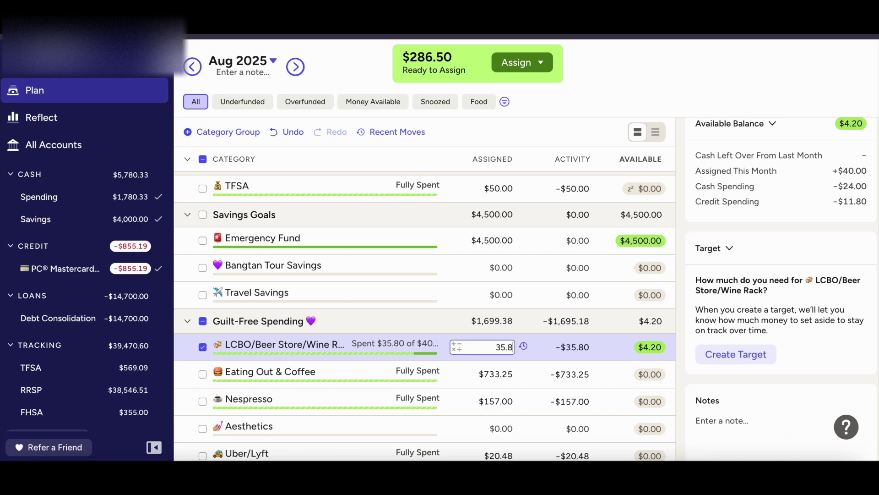
{"action": "key", "text": "Return"}
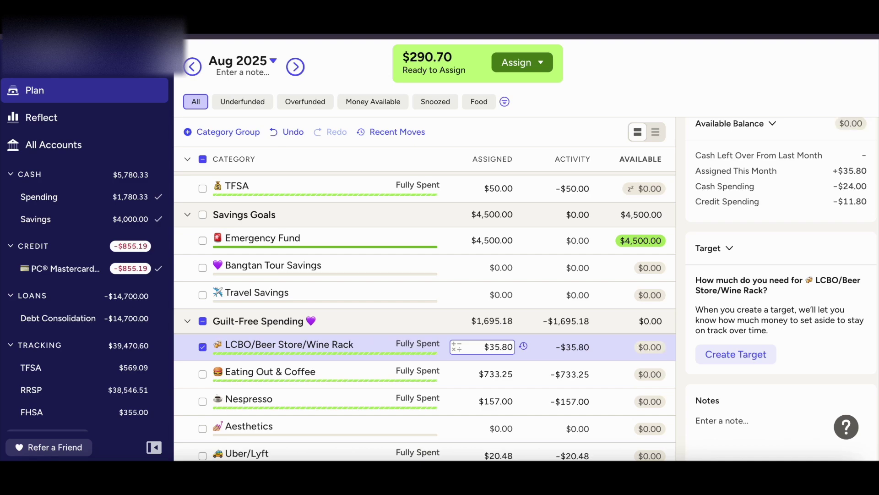
Set the amount assigned to YNAB Fee under Fixed Costs to 21.23
{"action": "scroll", "coordinate": [280, 317], "scroll_direction": "up", "scroll_amount": 3}
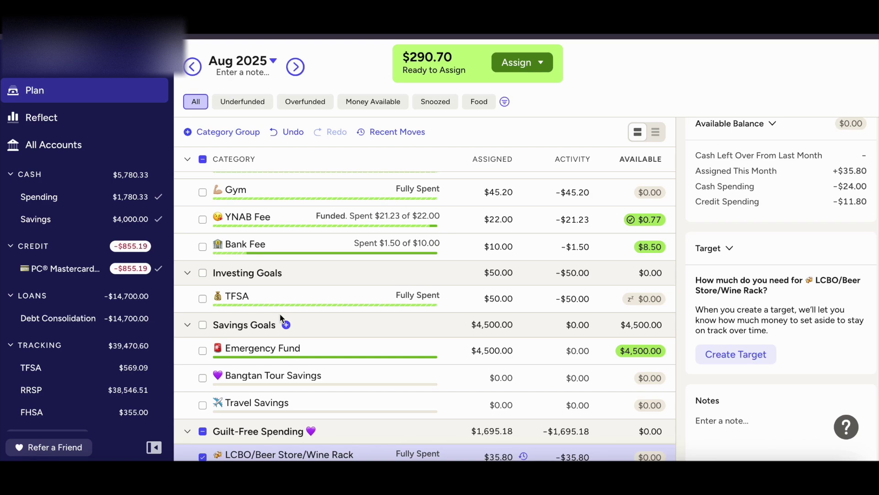
{"action": "scroll", "coordinate": [280, 317], "scroll_direction": "up", "scroll_amount": 2}
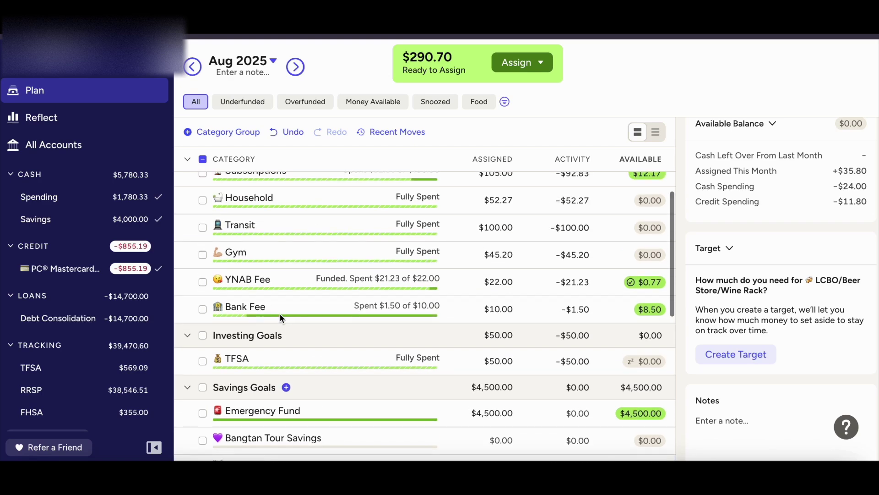
{"action": "scroll", "coordinate": [280, 316], "scroll_direction": "up", "scroll_amount": 1}
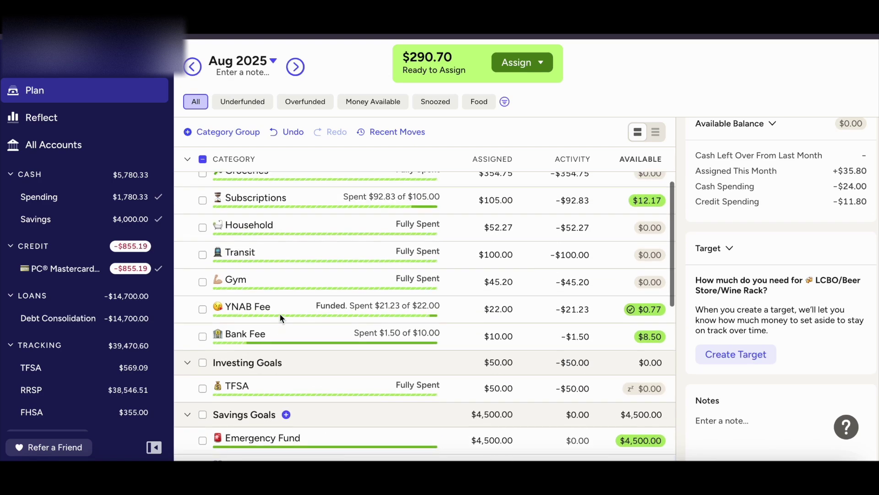
{"action": "scroll", "coordinate": [280, 317], "scroll_direction": "up", "scroll_amount": 1}
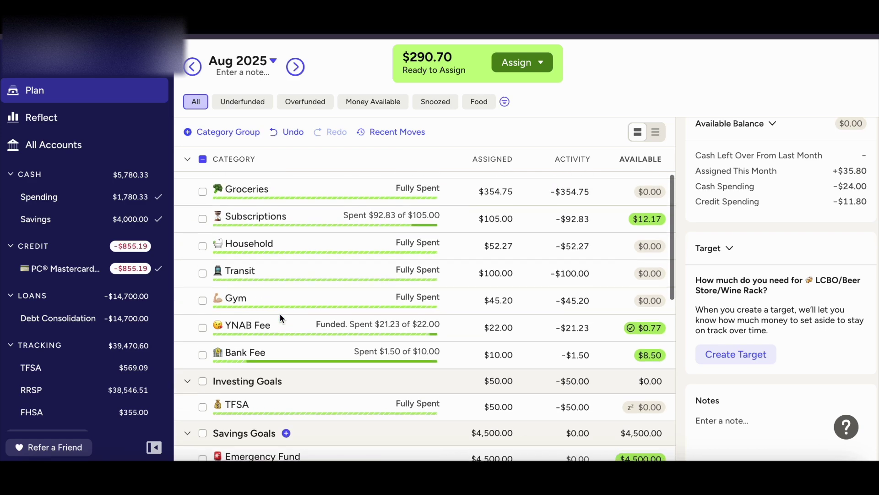
{"action": "scroll", "coordinate": [279, 313], "scroll_direction": "up", "scroll_amount": 1}
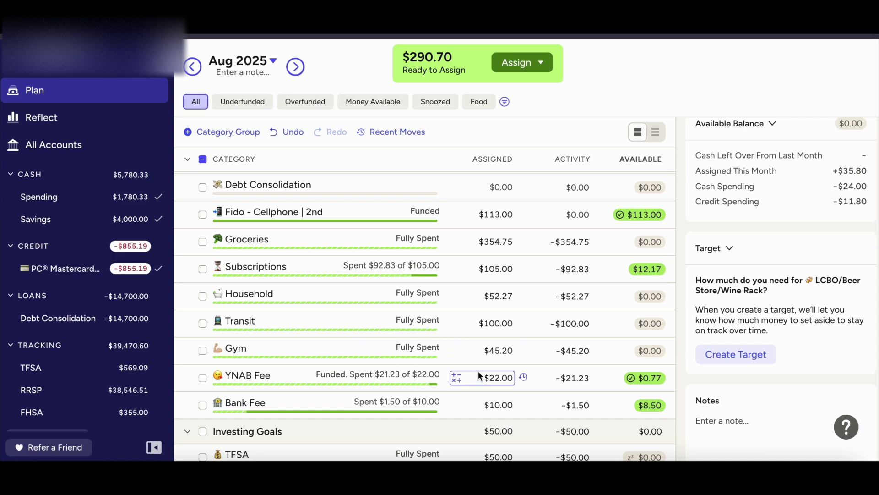
{"action": "left_click", "coordinate": [500, 380]}
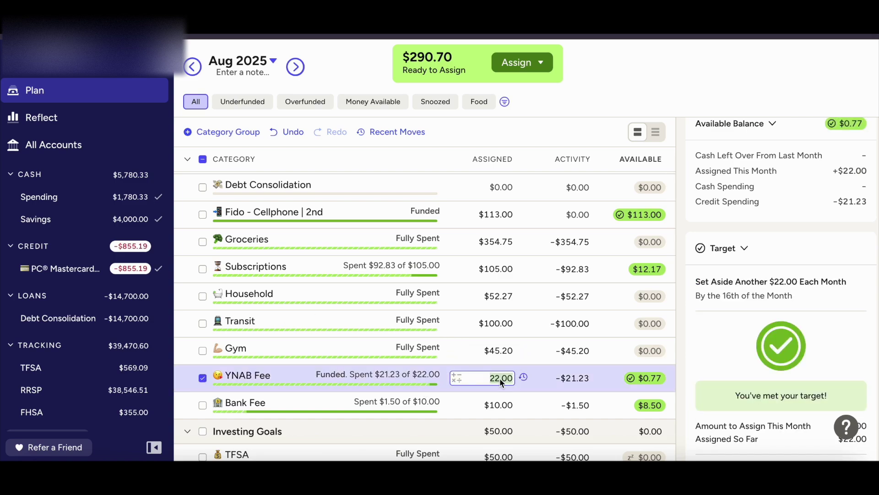
{"action": "type", "text": "21.23"}
{"action": "key", "text": "Return"}
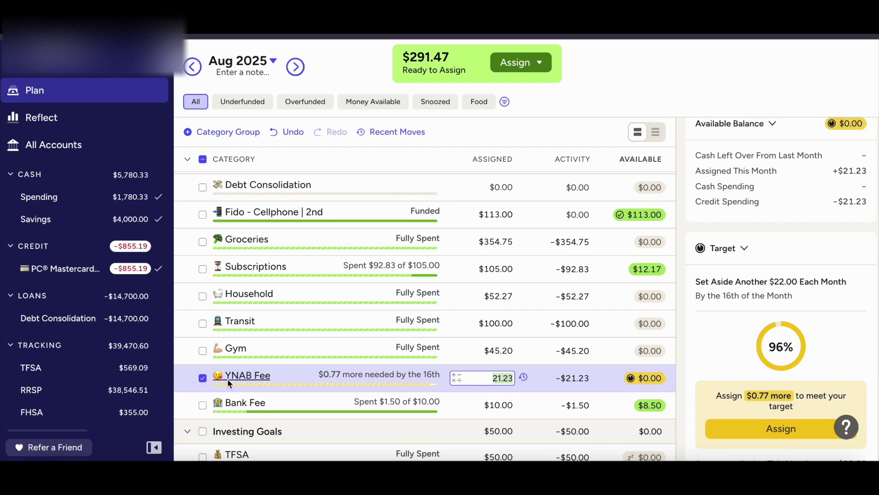
{"action": "type", "text": "21.23"}
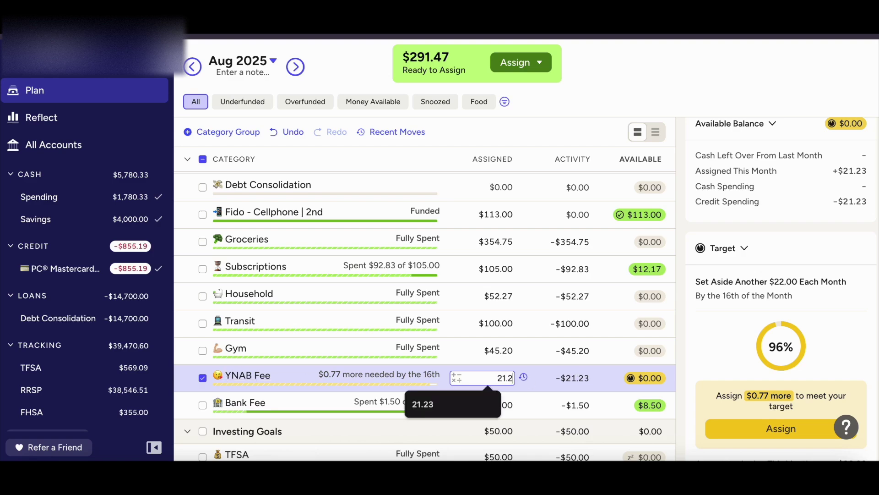
{"action": "key", "text": "Return"}
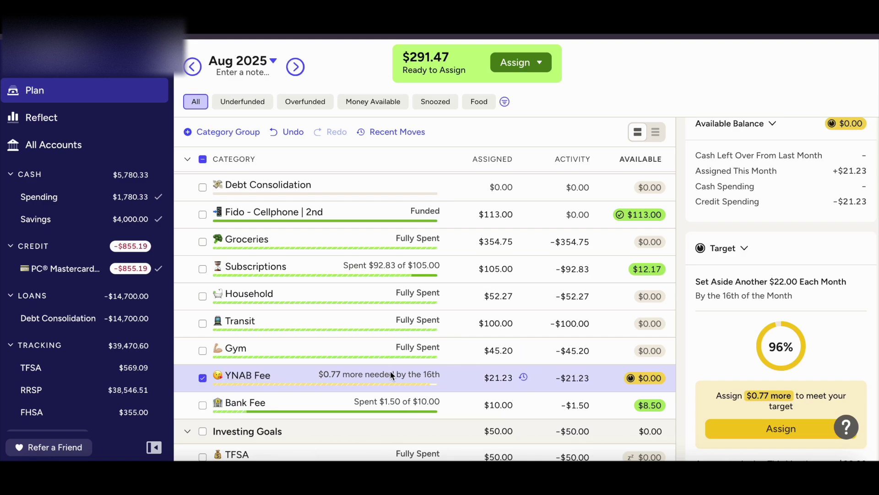
Delete the monthly target of the YNAB Fee category and deselect the category
{"action": "scroll", "coordinate": [766, 287], "scroll_direction": "down", "scroll_amount": 3}
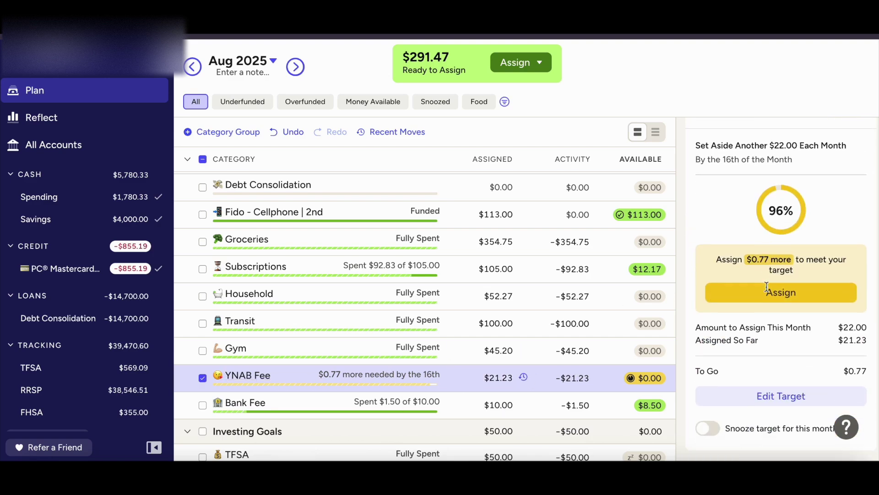
{"action": "left_click", "coordinate": [777, 394]}
{"action": "left_click", "coordinate": [781, 349]}
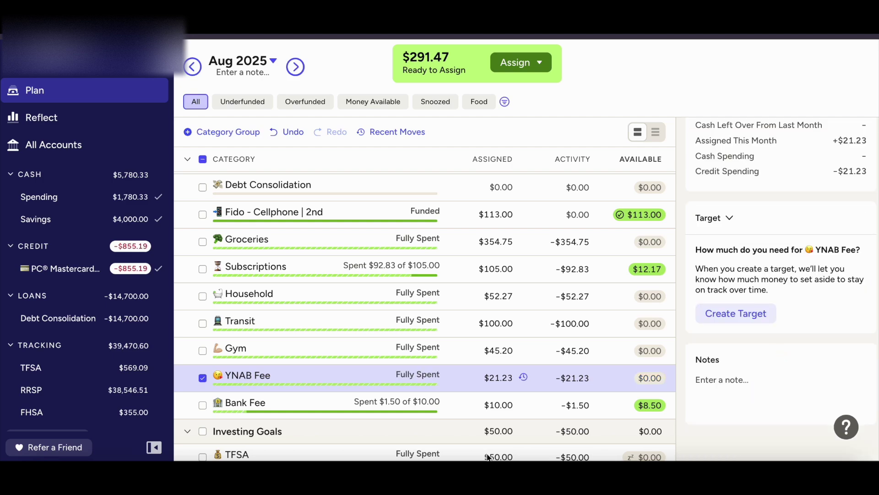
{"action": "left_click", "coordinate": [203, 377]}
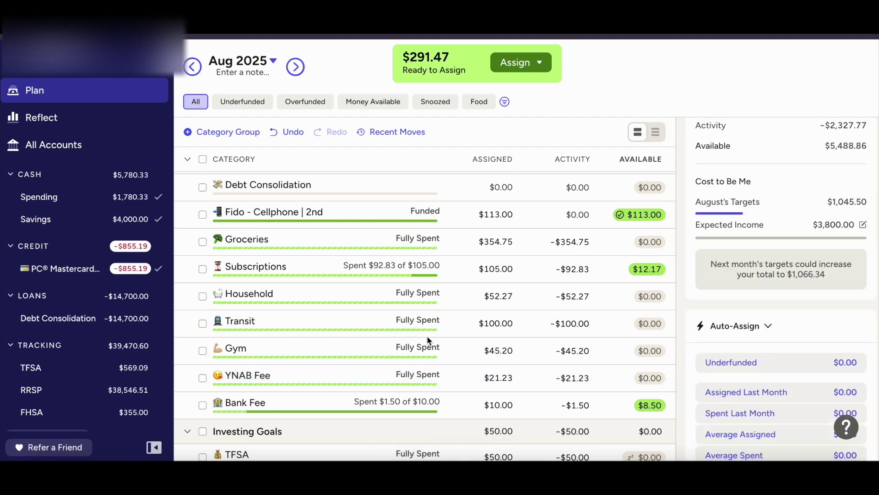
Set the amount assigned to Bank Fee under Fixed Costs to 1.50
{"action": "left_click", "coordinate": [499, 405]}
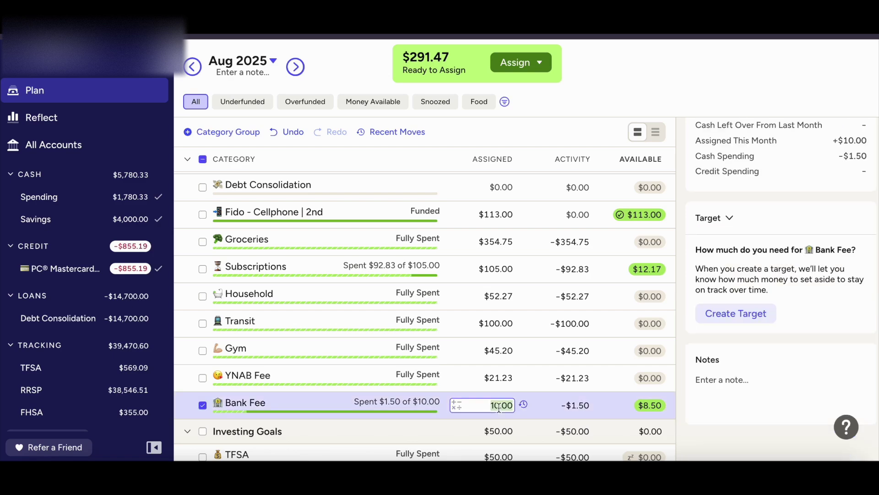
{"action": "type", "text": "1.50"}
{"action": "key", "text": "Return"}
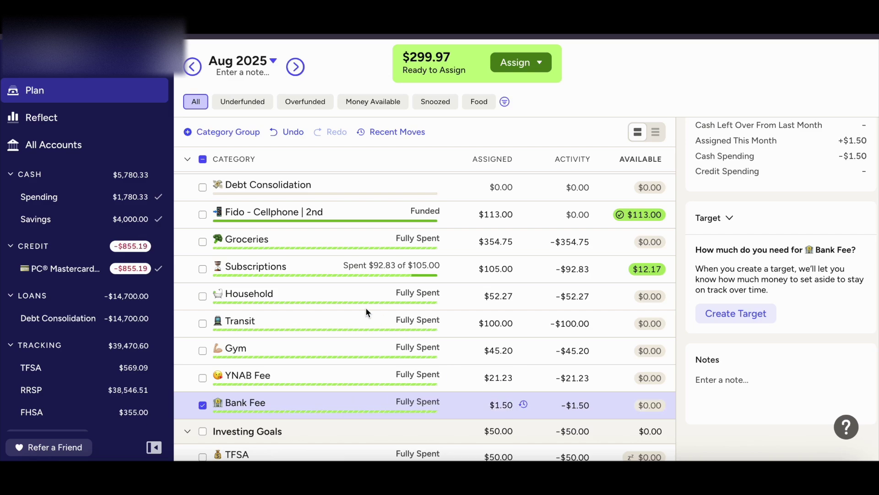
Check the remaining category balances and view the payment details of the PC Mastercard category under Credit Card Payments
{"action": "scroll", "coordinate": [365, 309], "scroll_direction": "up", "scroll_amount": 3}
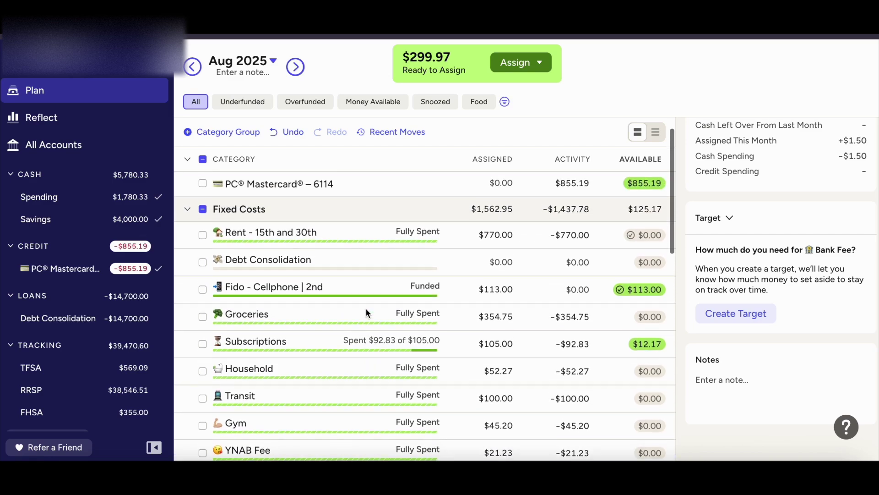
{"action": "scroll", "coordinate": [366, 309], "scroll_direction": "up", "scroll_amount": 1}
{"action": "scroll", "coordinate": [365, 309], "scroll_direction": "down", "scroll_amount": 10}
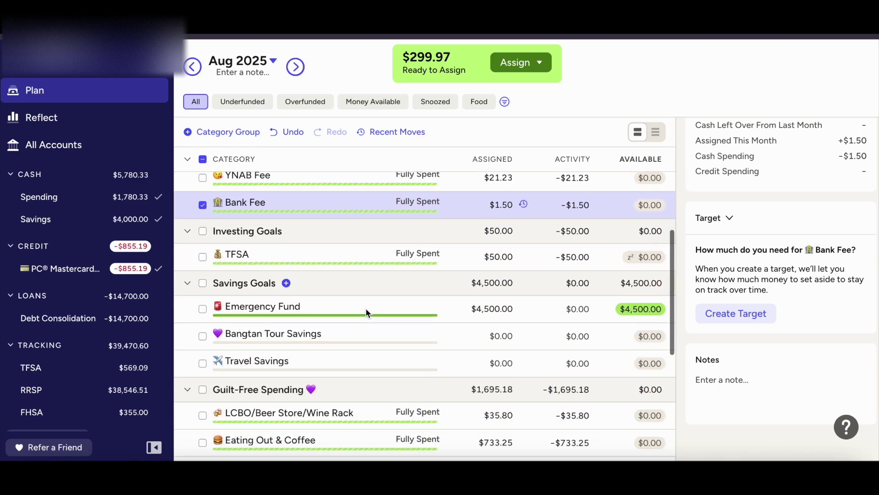
{"action": "scroll", "coordinate": [366, 311], "scroll_direction": "down", "scroll_amount": 6}
{"action": "scroll", "coordinate": [365, 308], "scroll_direction": "up", "scroll_amount": 15}
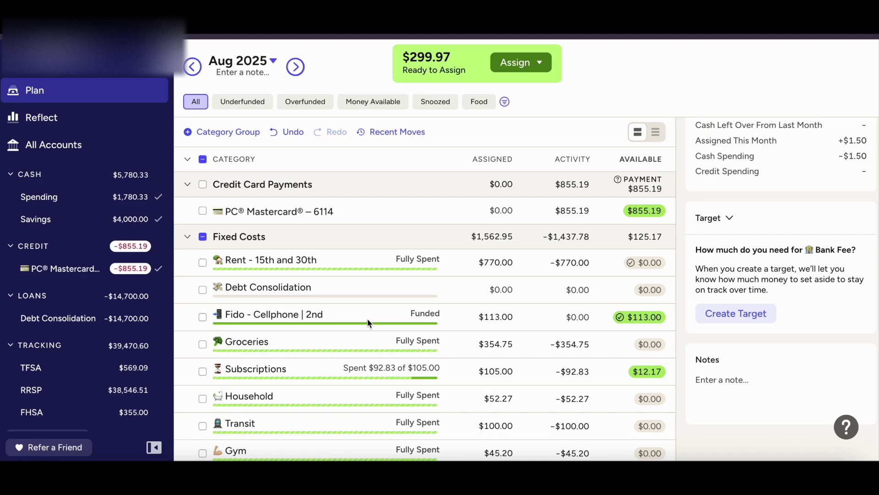
{"action": "left_click", "coordinate": [502, 210]}
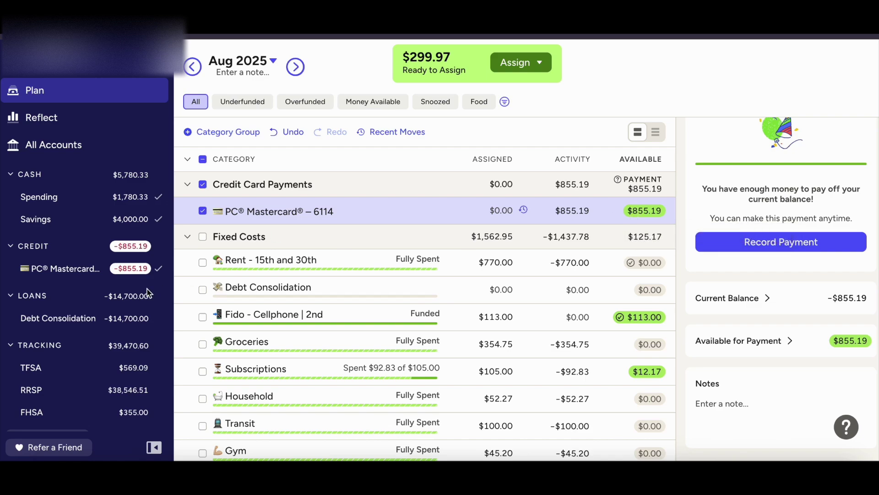
In the PC Mastercard account, record a 2025-08-29 payment transferred from Spending with an inflow of 100
{"action": "left_click", "coordinate": [69, 269]}
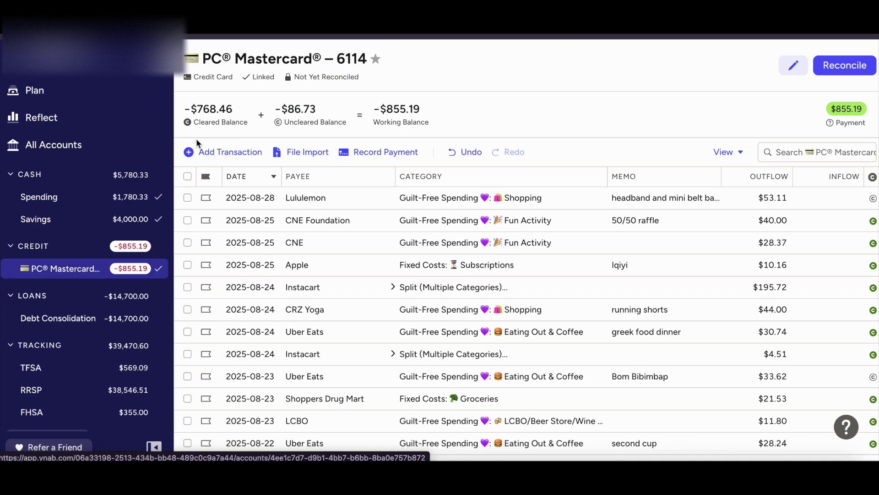
{"action": "left_click", "coordinate": [207, 151]}
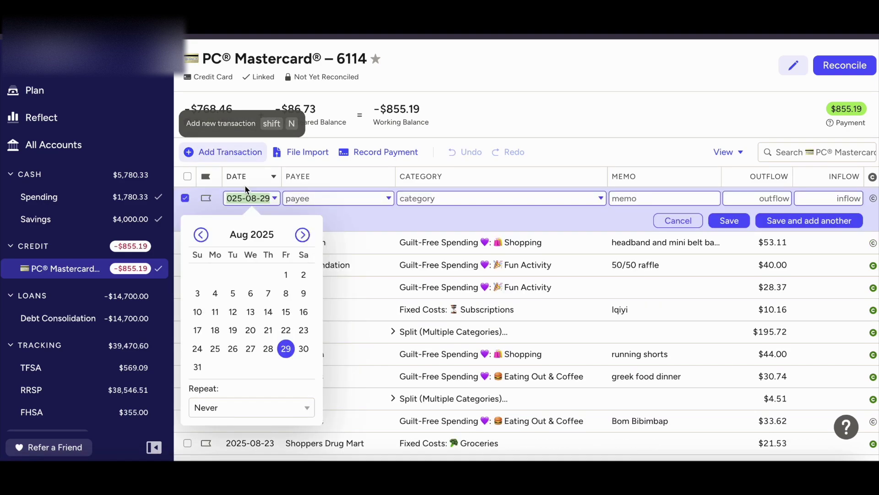
{"action": "left_click", "coordinate": [314, 196]}
{"action": "left_click", "coordinate": [318, 241]}
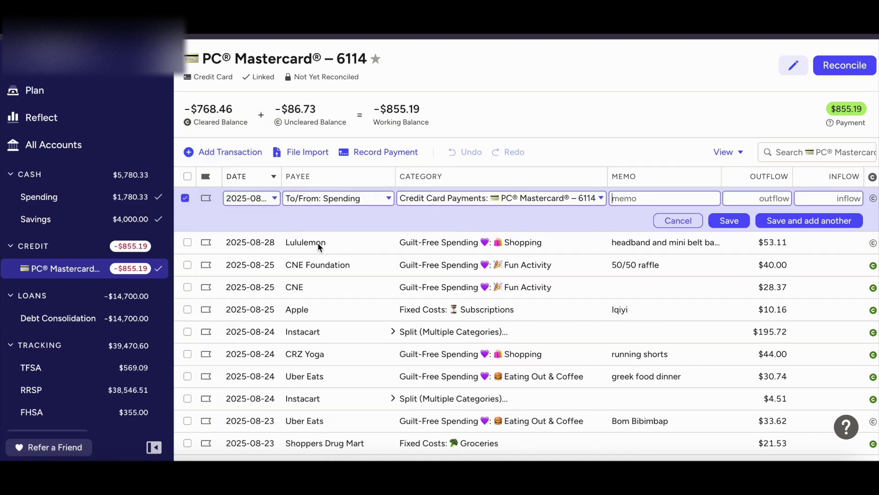
{"action": "left_click", "coordinate": [838, 199]}
{"action": "type", "text": "100"}
{"action": "left_click", "coordinate": [731, 220]}
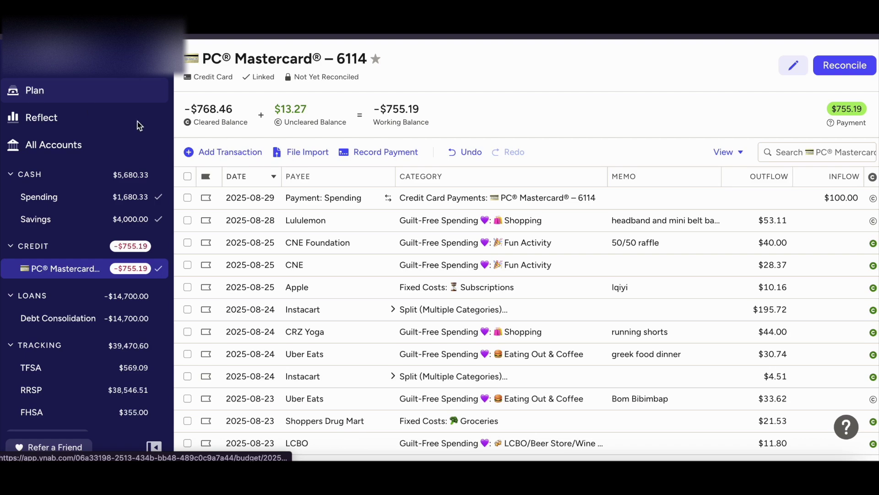
Return to the August plan and view the payment details of the PC Mastercard category
{"action": "left_click", "coordinate": [33, 101]}
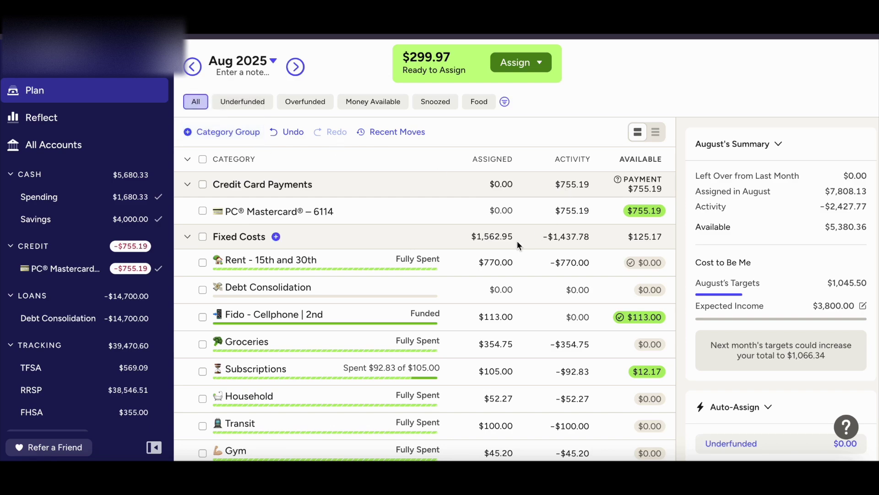
{"action": "left_click", "coordinate": [545, 210]}
{"action": "scroll", "coordinate": [425, 229], "scroll_direction": "down", "scroll_amount": 2}
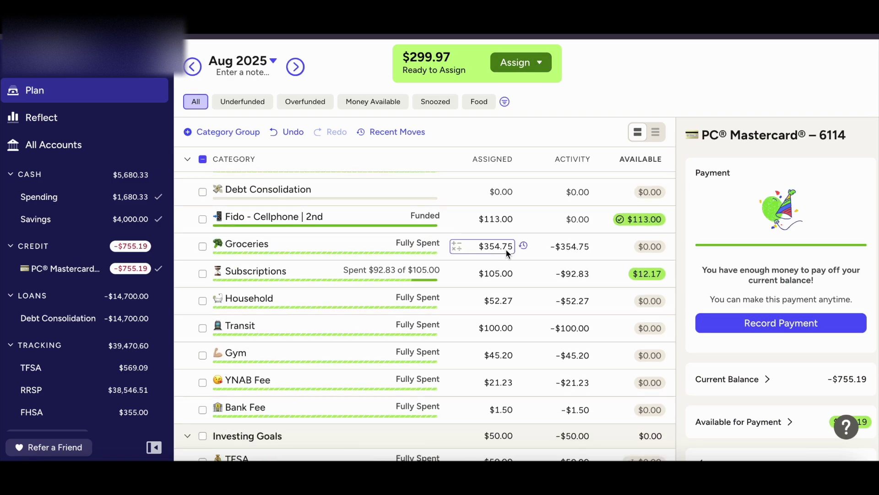
Switch to the September 2025 plan and assign 99.97 to Groceries under Fixed Costs
{"action": "scroll", "coordinate": [506, 249], "scroll_direction": "up", "scroll_amount": 2}
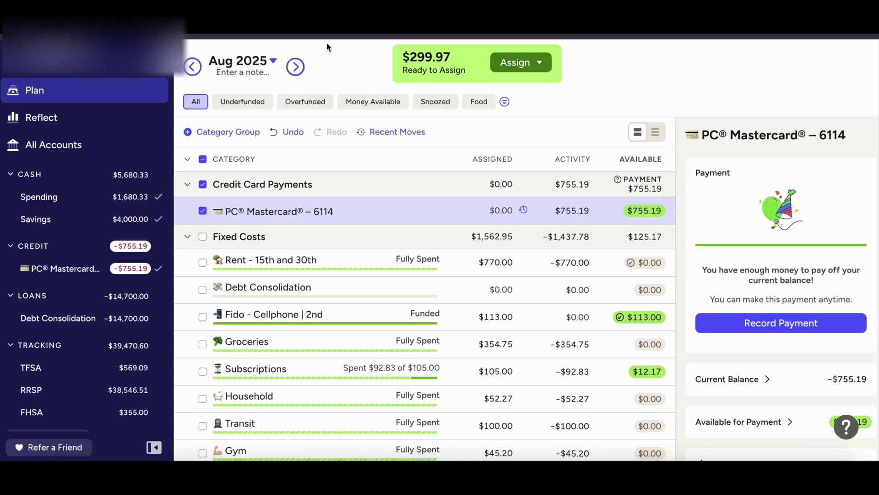
{"action": "left_click", "coordinate": [295, 66]}
{"action": "scroll", "coordinate": [500, 245], "scroll_direction": "down", "scroll_amount": 1}
{"action": "scroll", "coordinate": [498, 244], "scroll_direction": "down", "scroll_amount": 2}
{"action": "scroll", "coordinate": [498, 244], "scroll_direction": "up", "scroll_amount": 2}
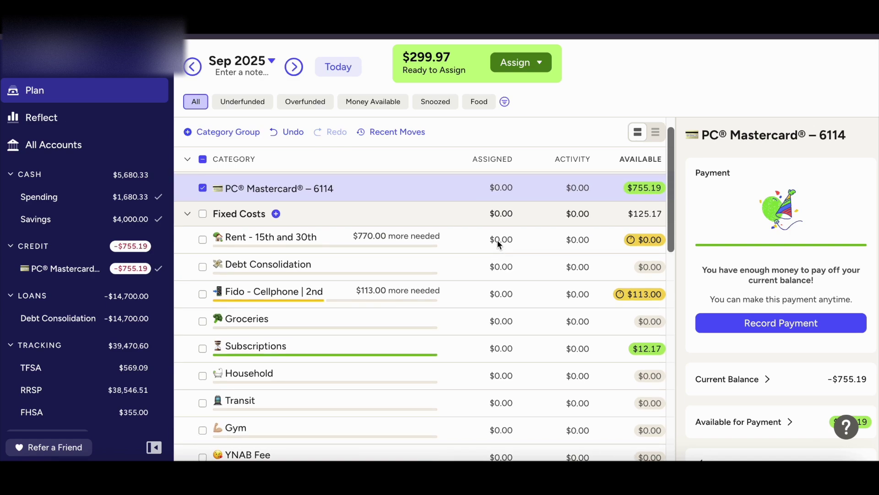
{"action": "left_click", "coordinate": [502, 322]}
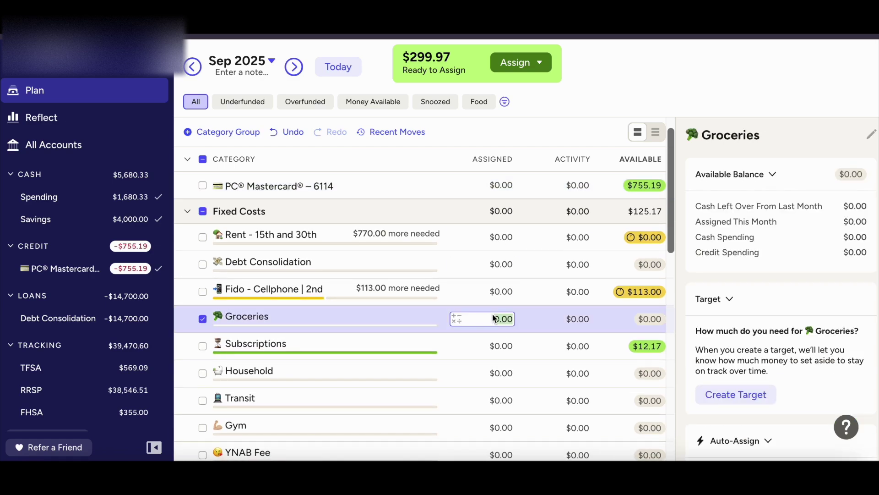
{"action": "type", "text": "99.97"}
{"action": "key", "text": "Return"}
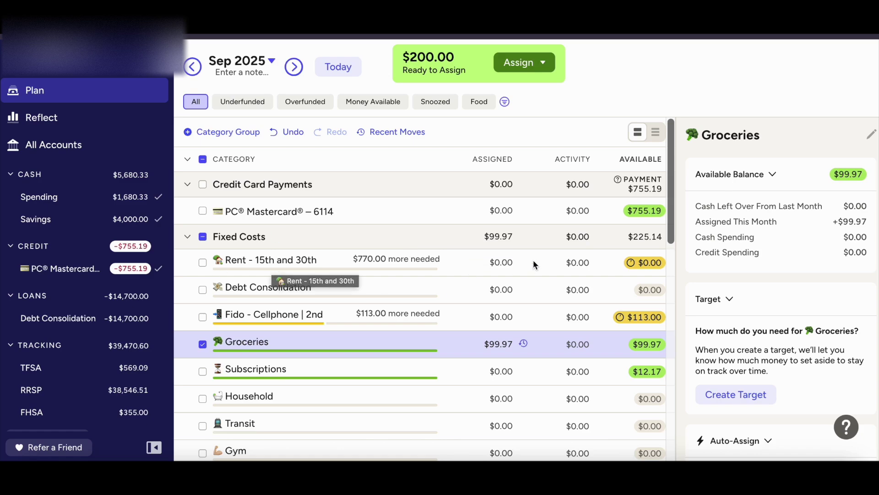
Assign 50 to Transit under Fixed Costs in the September plan and deselect the category
{"action": "scroll", "coordinate": [499, 263], "scroll_direction": "down", "scroll_amount": 1}
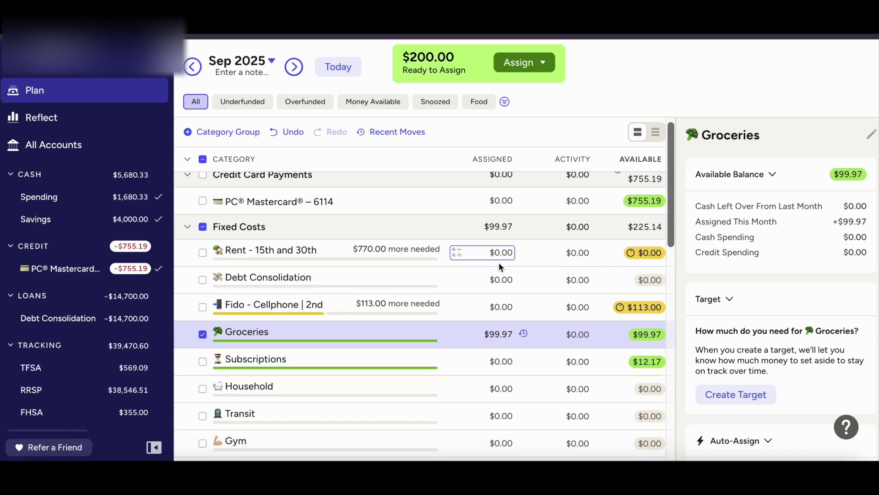
{"action": "scroll", "coordinate": [498, 263], "scroll_direction": "up", "scroll_amount": 1}
{"action": "scroll", "coordinate": [499, 263], "scroll_direction": "down", "scroll_amount": 3}
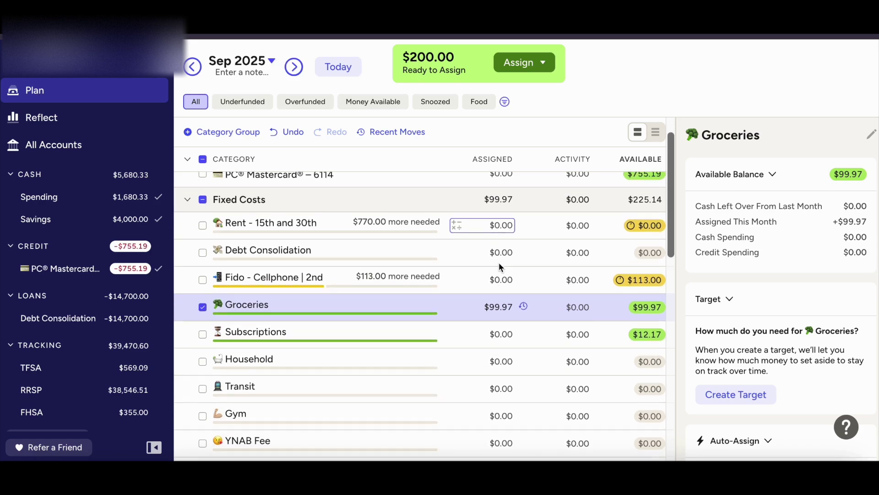
{"action": "left_click", "coordinate": [502, 272]}
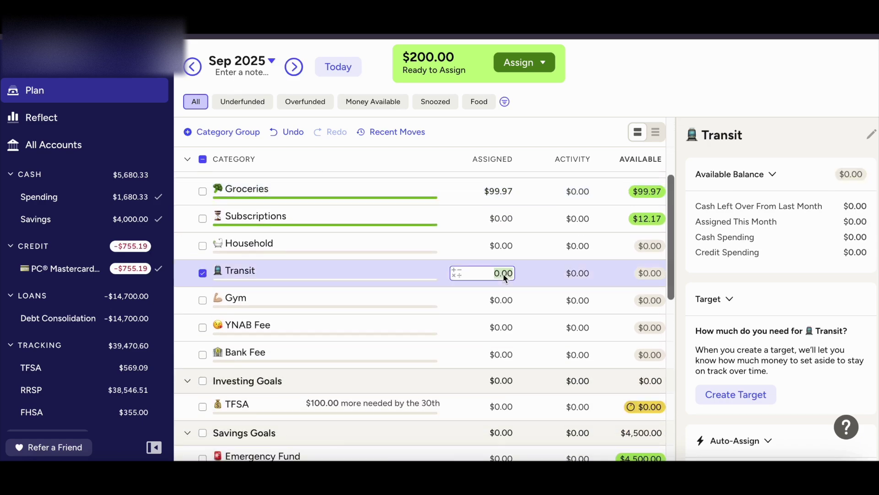
{"action": "type", "text": "50"}
{"action": "key", "text": "Return"}
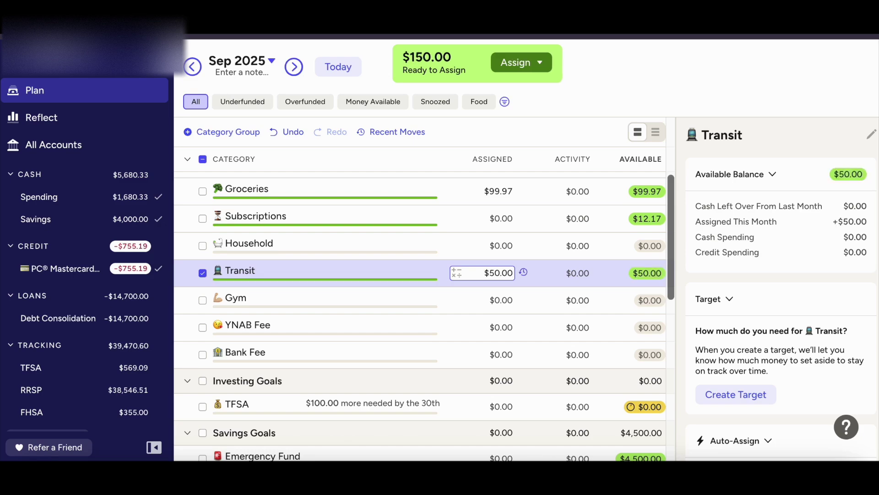
{"action": "left_click", "coordinate": [203, 275]}
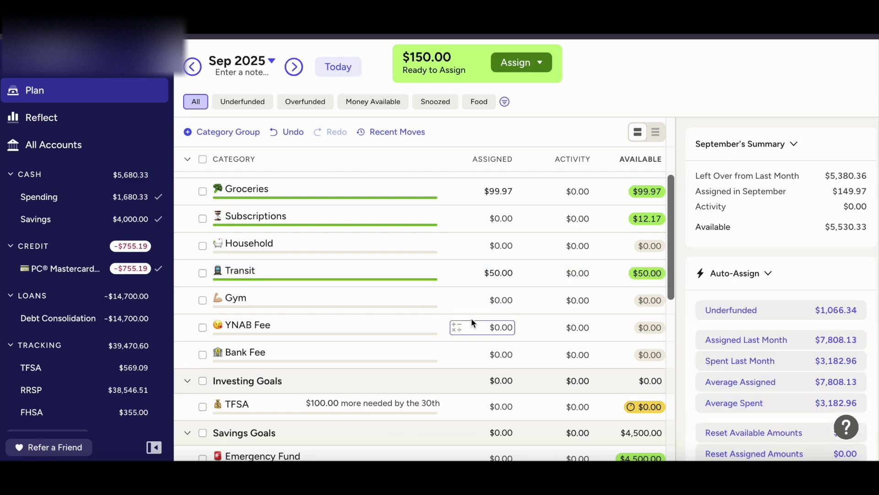
Assign 45.20 to Gym under Fixed Costs in the September plan and deselect the category
{"action": "left_click", "coordinate": [503, 299]}
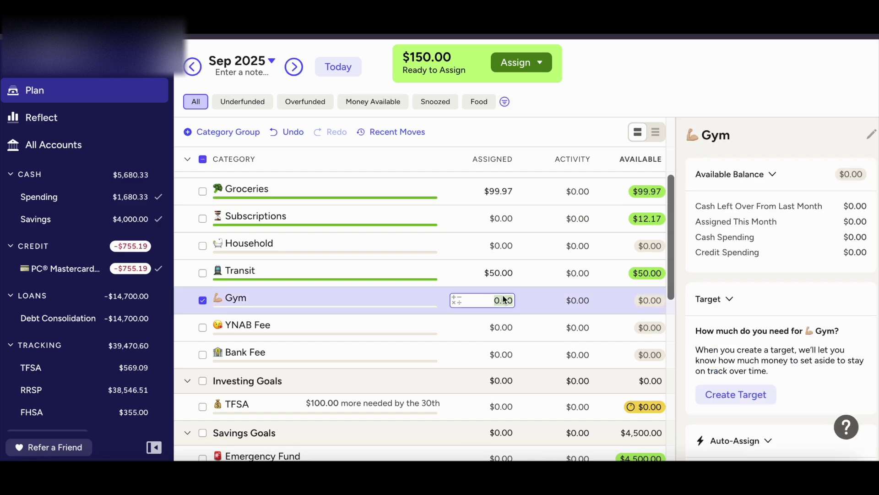
{"action": "type", "text": "45.20"}
{"action": "key", "text": "Return"}
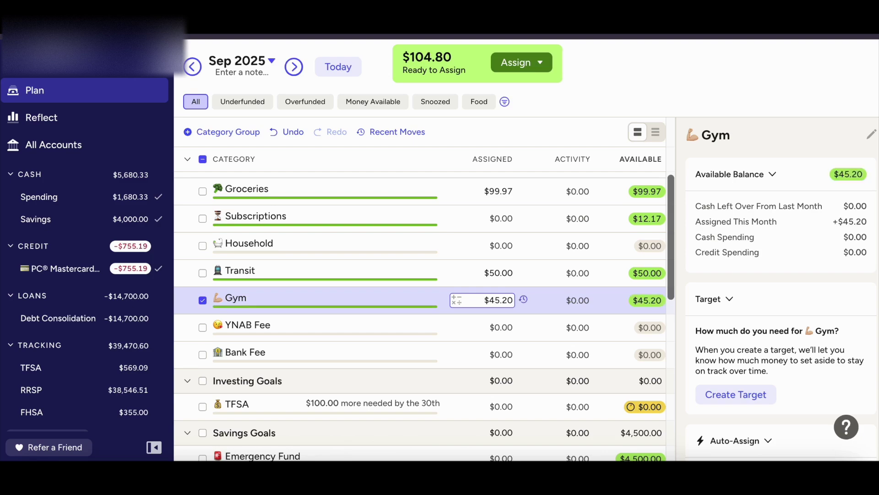
{"action": "left_click", "coordinate": [202, 300]}
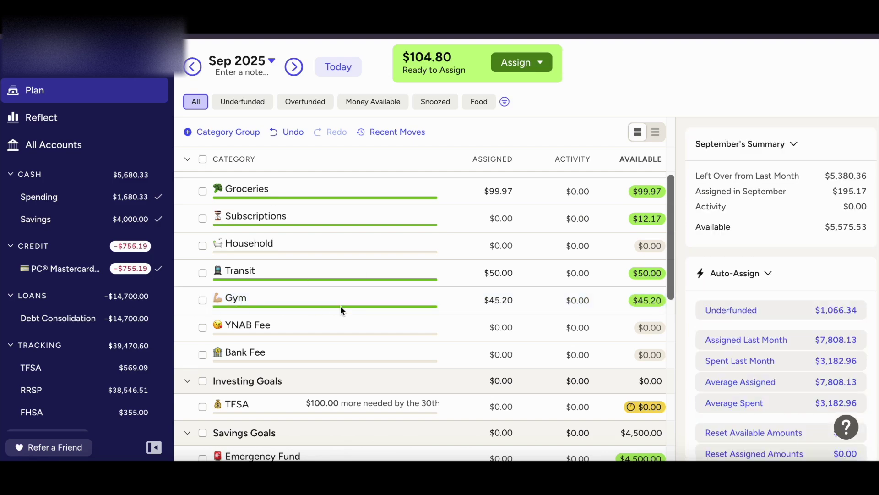
Assign 25 to TFSA under Investing Goals in the September plan
{"action": "scroll", "coordinate": [340, 306], "scroll_direction": "down", "scroll_amount": 3}
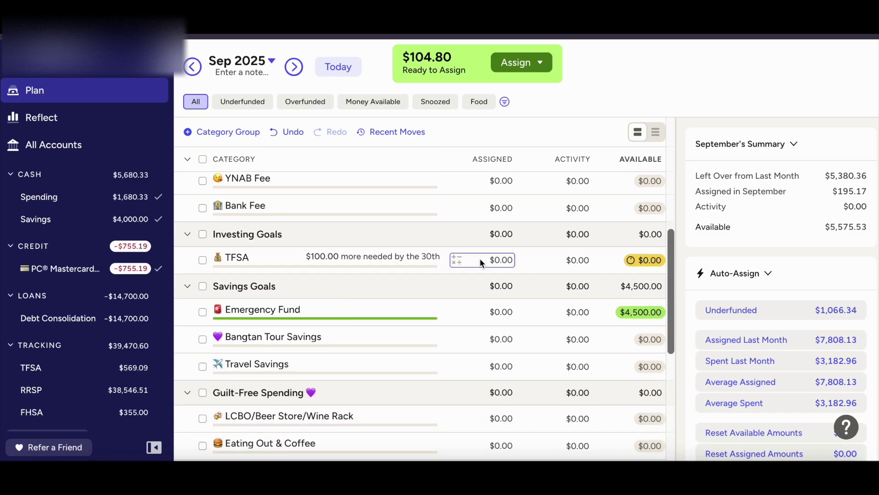
{"action": "left_click", "coordinate": [498, 257]}
{"action": "type", "text": "25"}
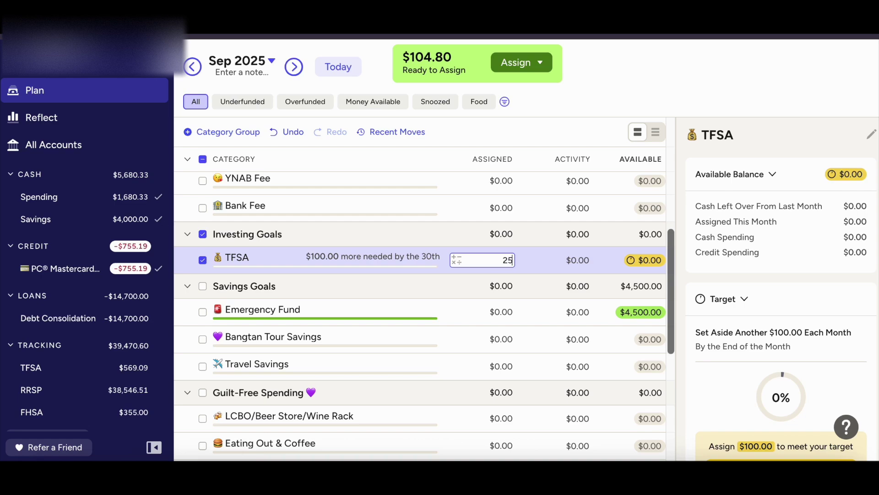
{"action": "key", "text": "Return"}
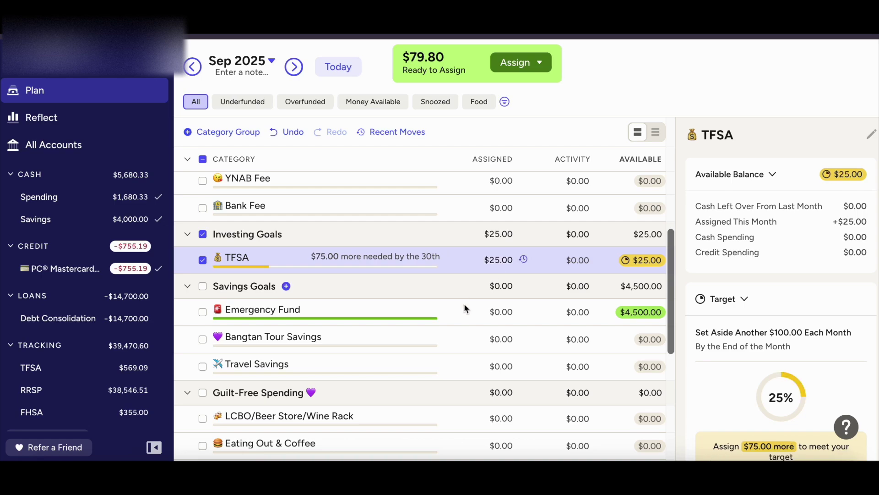
Assign 30 to Eating Out & Coffee under Guilt-Free Spending in the September plan
{"action": "scroll", "coordinate": [462, 324], "scroll_direction": "down", "scroll_amount": 2}
{"action": "scroll", "coordinate": [462, 324], "scroll_direction": "down", "scroll_amount": 1}
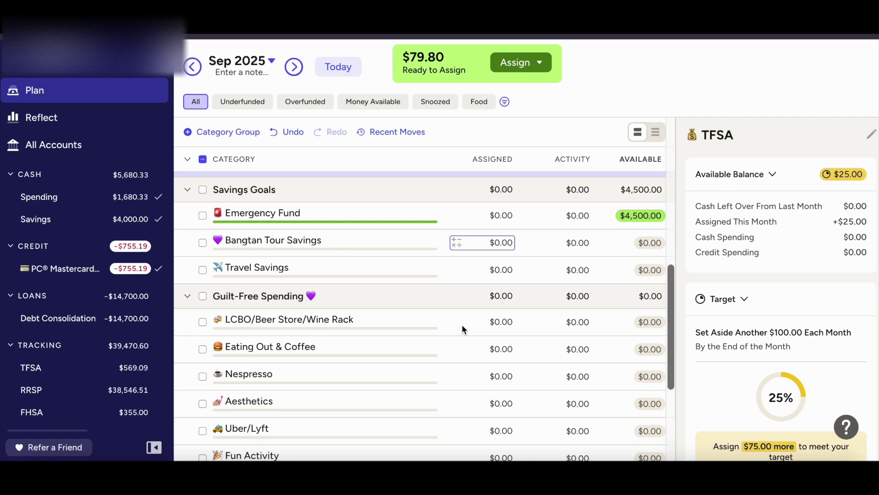
{"action": "left_click", "coordinate": [503, 350]}
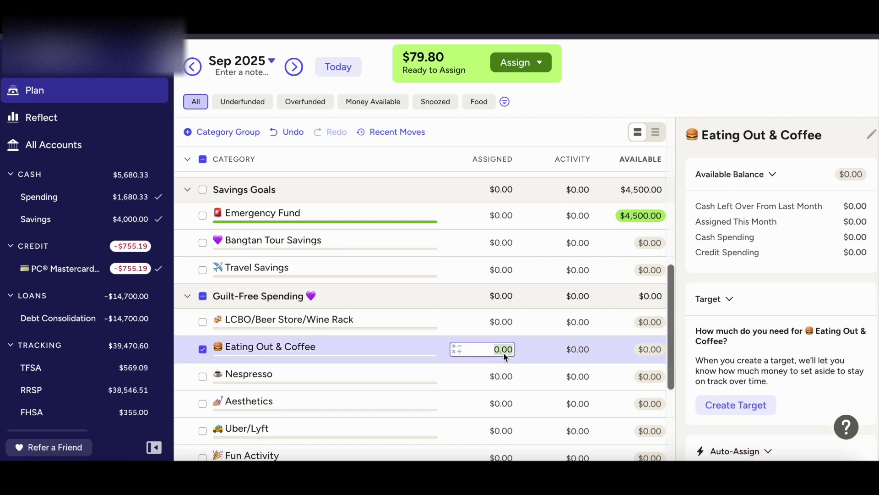
{"action": "type", "text": "30"}
{"action": "key", "text": "Return"}
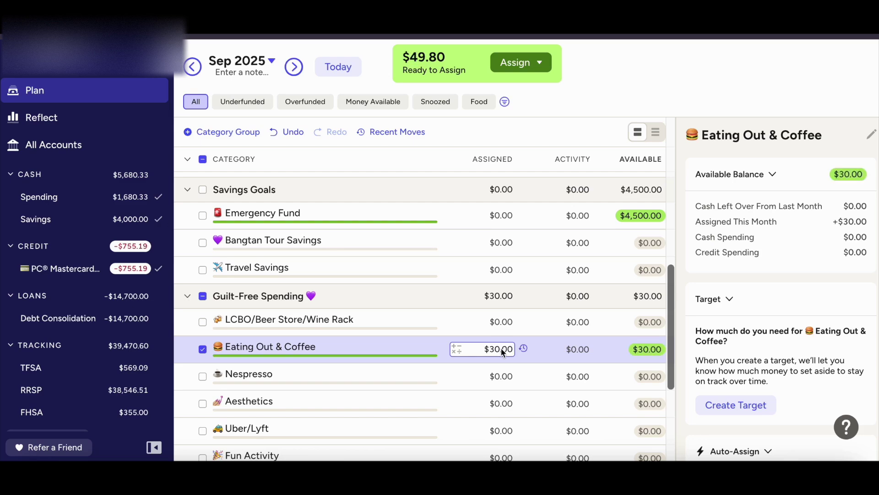
Review the assigned and available amounts across all September category groups for anything still needing money
{"action": "scroll", "coordinate": [503, 352], "scroll_direction": "down", "scroll_amount": 5}
{"action": "scroll", "coordinate": [501, 347], "scroll_direction": "down", "scroll_amount": 2}
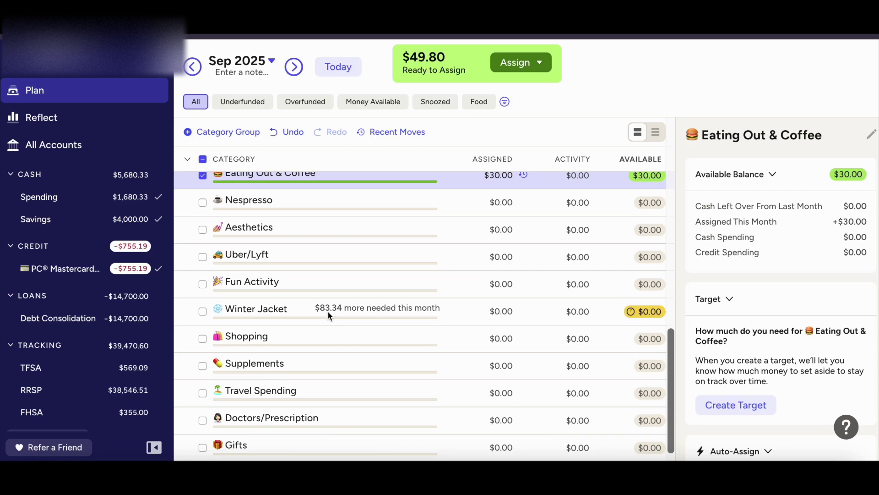
{"action": "scroll", "coordinate": [328, 311], "scroll_direction": "down", "scroll_amount": 1}
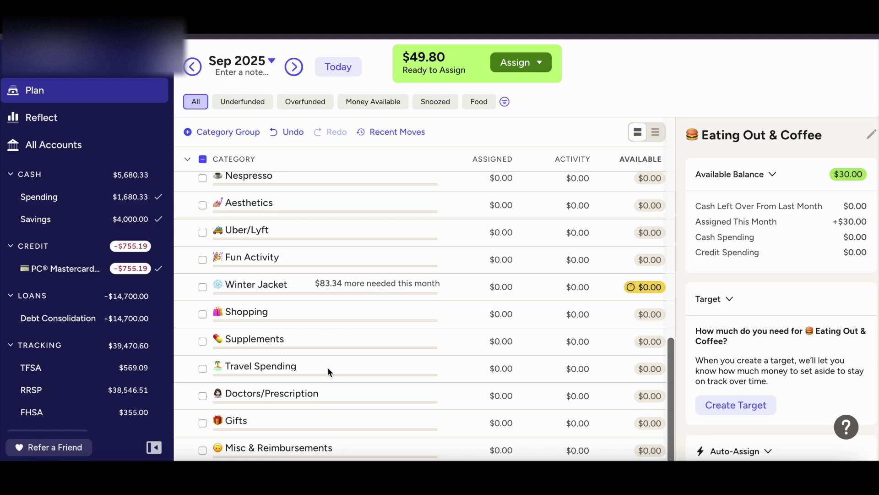
{"action": "scroll", "coordinate": [329, 371], "scroll_direction": "up", "scroll_amount": 8}
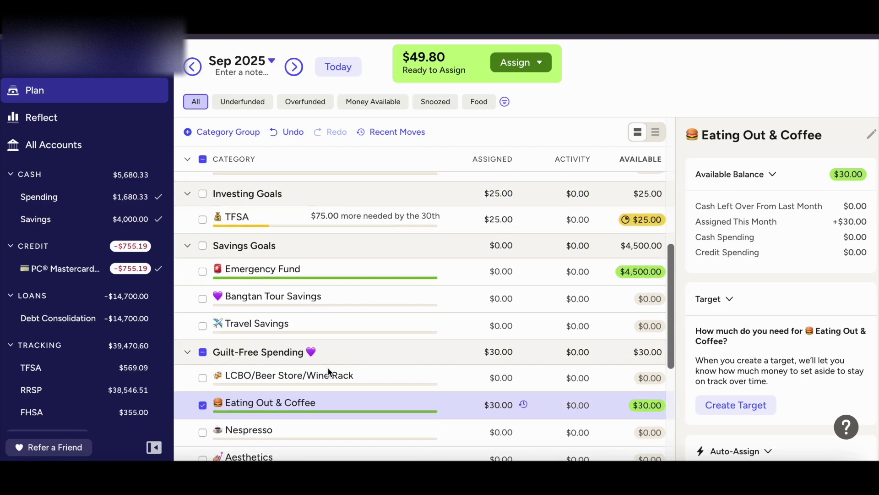
{"action": "scroll", "coordinate": [328, 371], "scroll_direction": "up", "scroll_amount": 2}
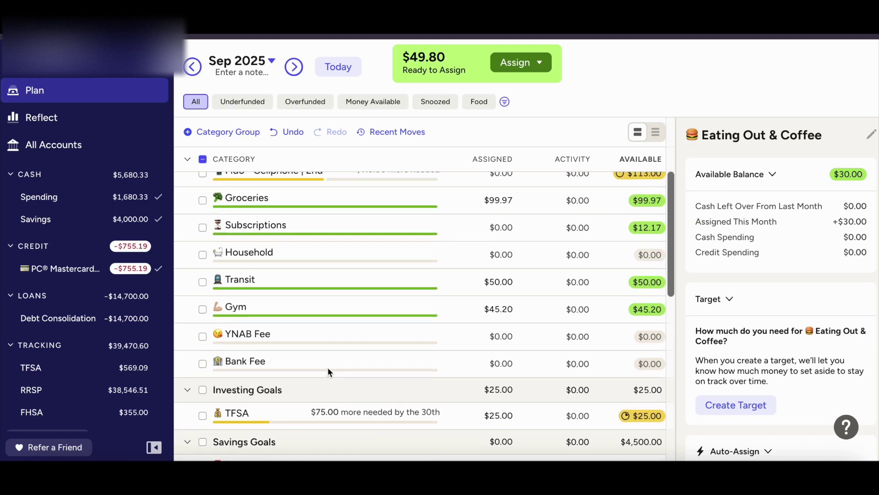
{"action": "scroll", "coordinate": [328, 371], "scroll_direction": "up", "scroll_amount": 3}
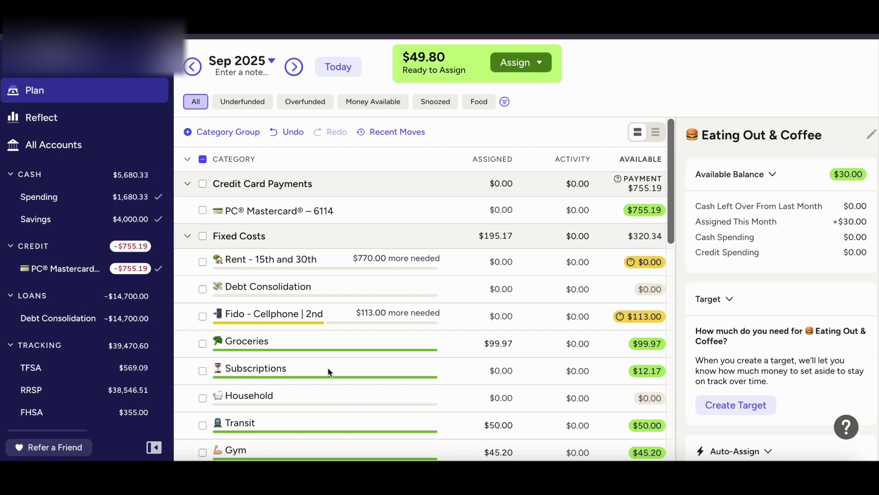
{"action": "scroll", "coordinate": [328, 367], "scroll_direction": "down", "scroll_amount": 2}
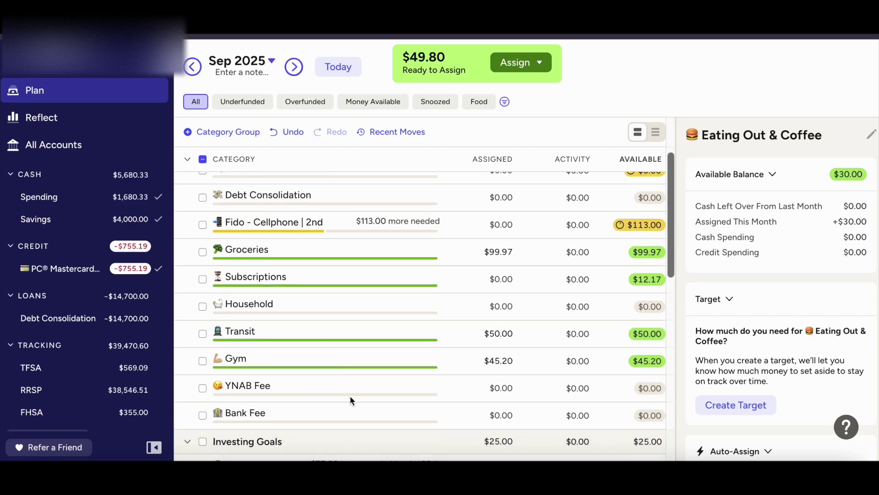
Return to the August 2025 plan and add 30 to the amount assigned to Groceries, bringing it to 384.75
{"action": "left_click", "coordinate": [198, 73]}
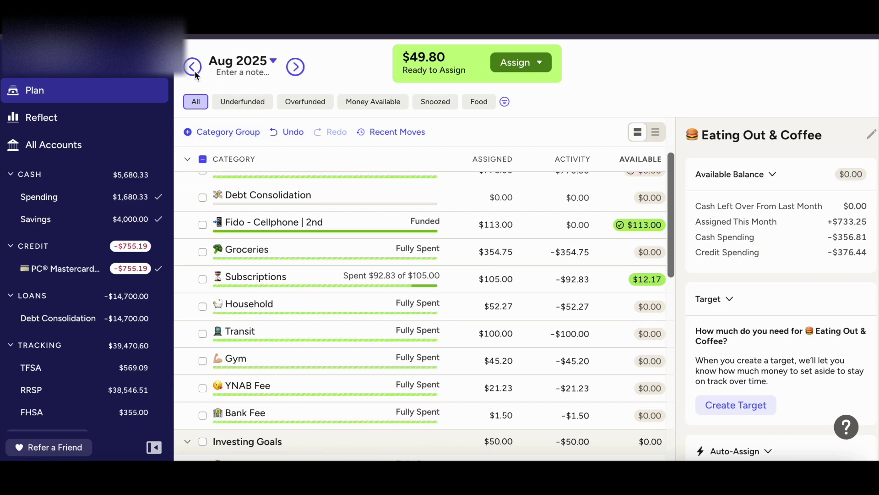
{"action": "scroll", "coordinate": [405, 308], "scroll_direction": "down", "scroll_amount": 6}
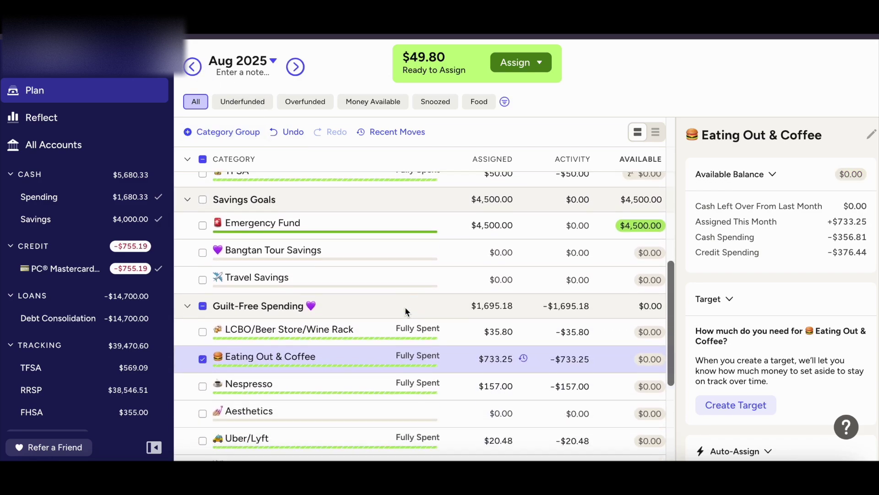
{"action": "left_click", "coordinate": [203, 343]}
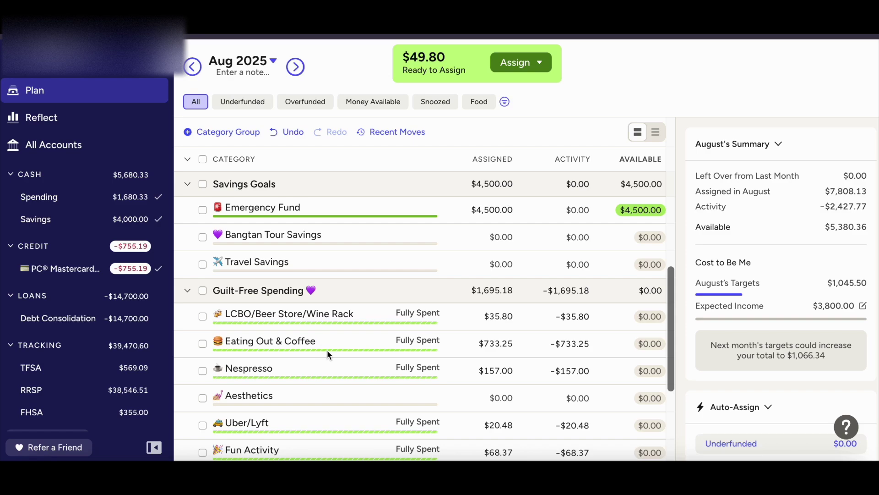
{"action": "scroll", "coordinate": [321, 345], "scroll_direction": "up", "scroll_amount": 3}
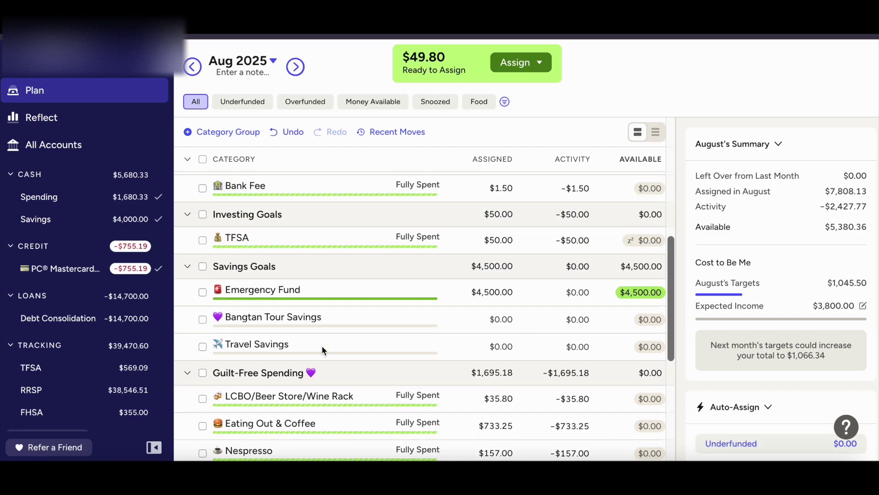
{"action": "scroll", "coordinate": [321, 350], "scroll_direction": "up", "scroll_amount": 3}
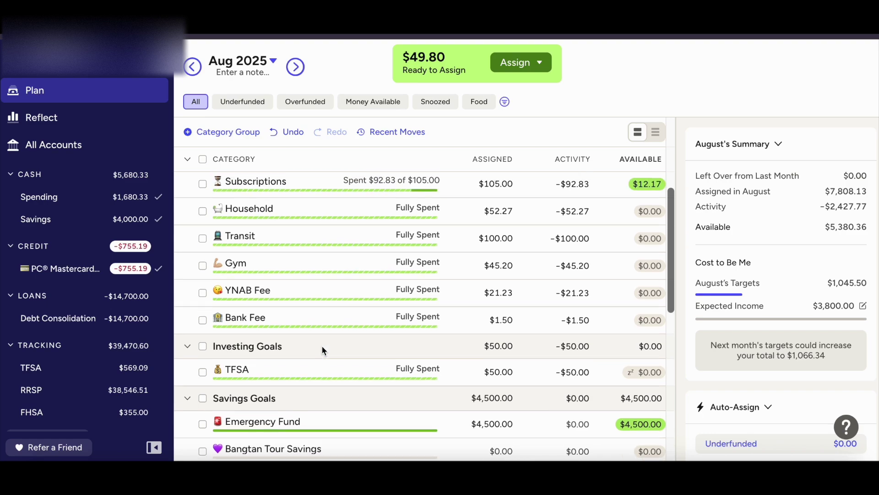
{"action": "scroll", "coordinate": [321, 351], "scroll_direction": "up", "scroll_amount": 1}
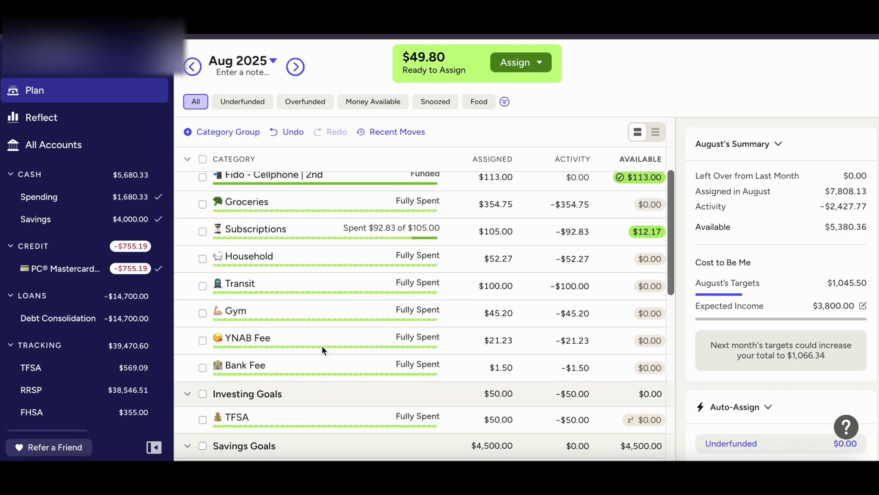
{"action": "scroll", "coordinate": [322, 350], "scroll_direction": "up", "scroll_amount": 2}
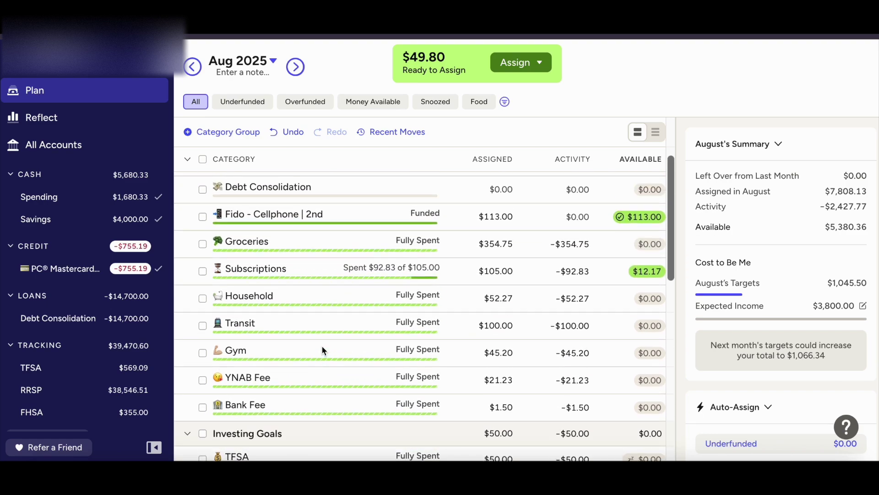
{"action": "scroll", "coordinate": [322, 350], "scroll_direction": "up", "scroll_amount": 1}
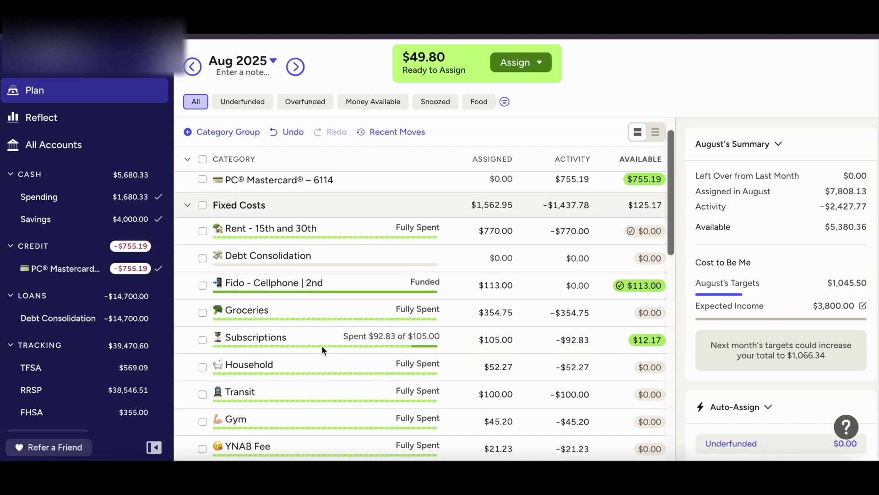
{"action": "left_click", "coordinate": [510, 315]}
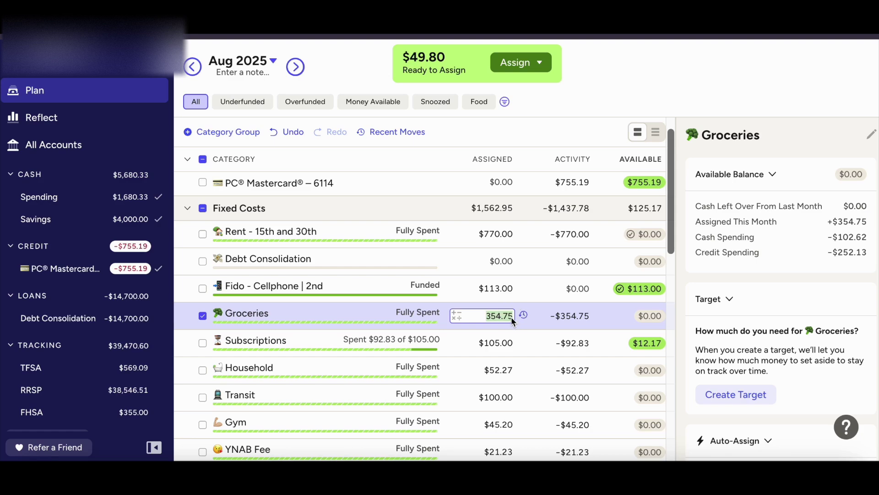
{"action": "key", "text": "Right"}
{"action": "type", "text": "+30"}
{"action": "key", "text": "Return"}
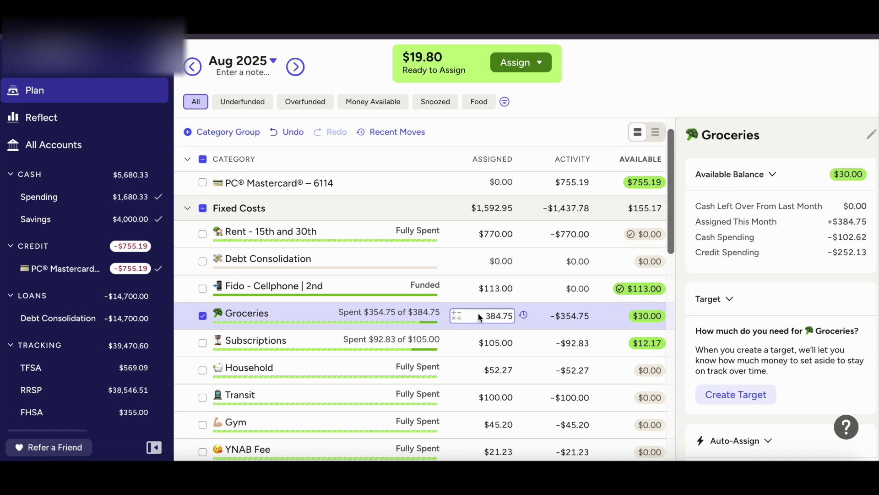
{"action": "scroll", "coordinate": [478, 315], "scroll_direction": "down", "scroll_amount": 3}
{"action": "scroll", "coordinate": [479, 315], "scroll_direction": "up", "scroll_amount": 3}
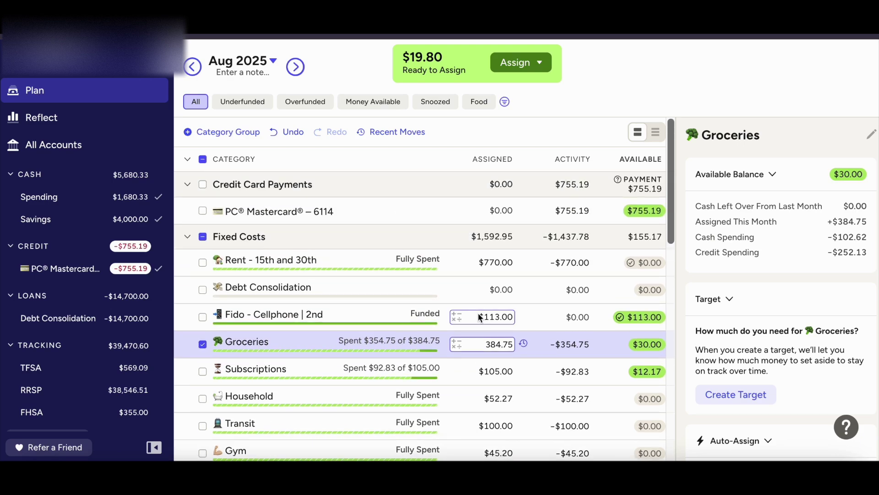
Add 19.80 to the amount assigned to Eating Out & Coffee under Guilt-Free Spending in August, then deselect the category
{"action": "scroll", "coordinate": [479, 315], "scroll_direction": "down", "scroll_amount": 5}
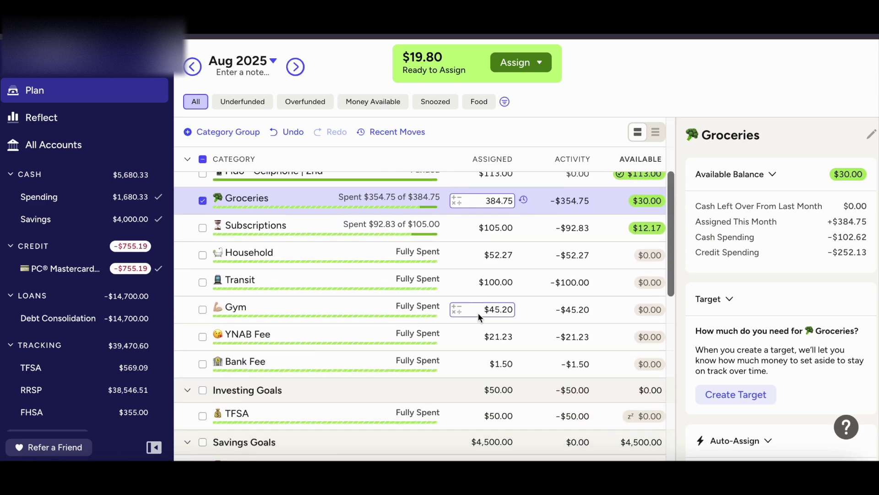
{"action": "scroll", "coordinate": [479, 315], "scroll_direction": "down", "scroll_amount": 2}
{"action": "scroll", "coordinate": [479, 316], "scroll_direction": "down", "scroll_amount": 4}
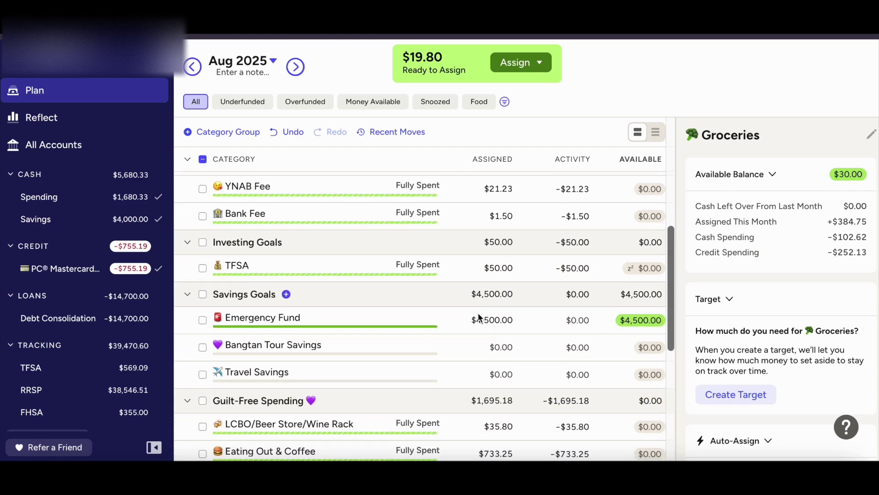
{"action": "scroll", "coordinate": [479, 316], "scroll_direction": "down", "scroll_amount": 1}
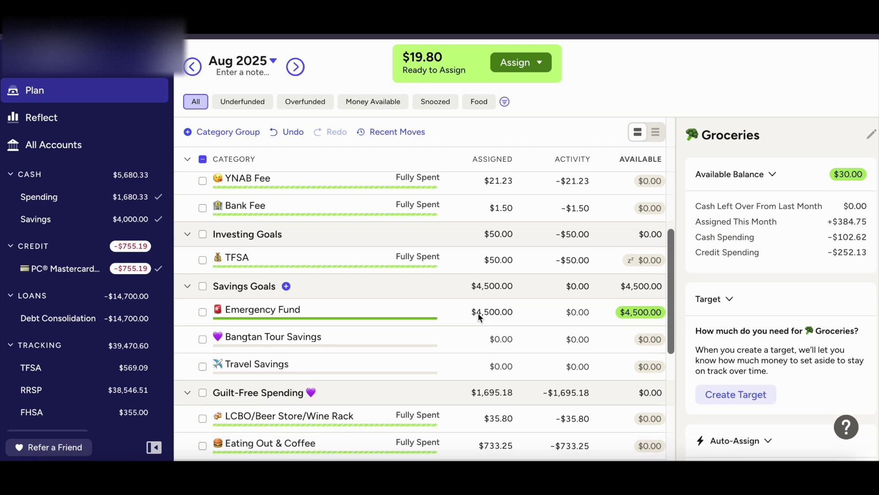
{"action": "scroll", "coordinate": [479, 316], "scroll_direction": "down", "scroll_amount": 1}
{"action": "scroll", "coordinate": [478, 316], "scroll_direction": "down", "scroll_amount": 2}
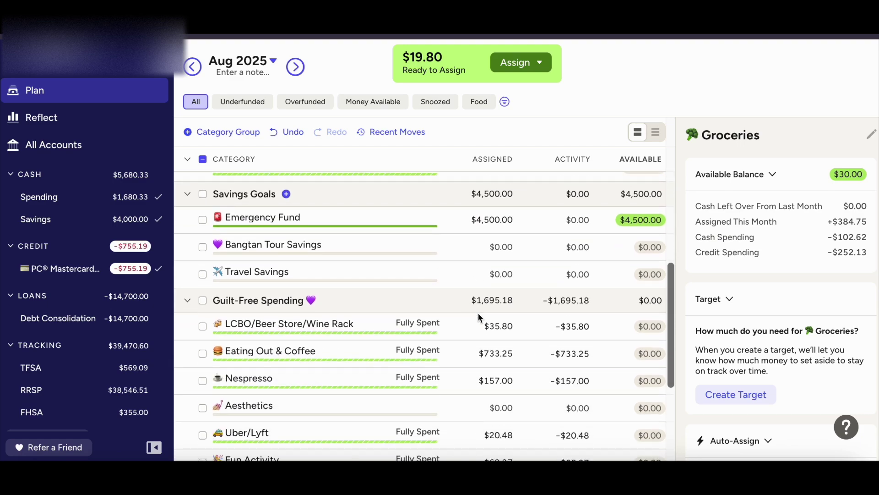
{"action": "scroll", "coordinate": [479, 316], "scroll_direction": "up", "scroll_amount": 1}
{"action": "scroll", "coordinate": [478, 316], "scroll_direction": "up", "scroll_amount": 1}
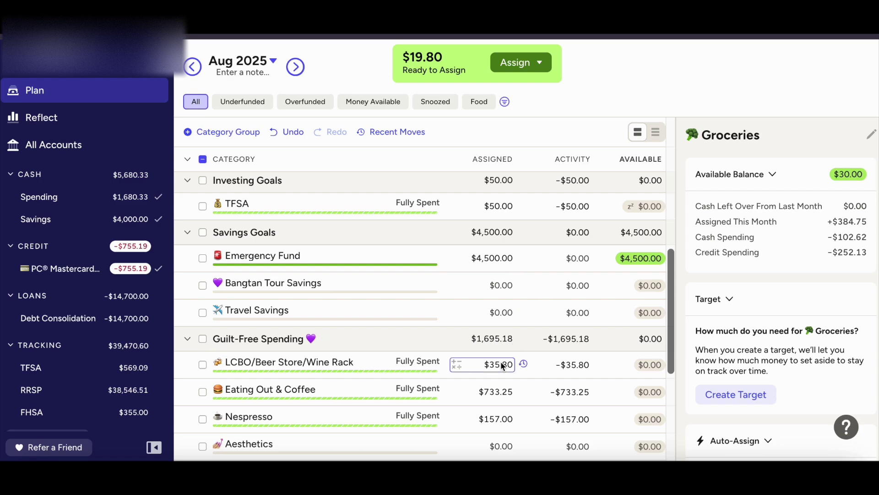
{"action": "scroll", "coordinate": [502, 362], "scroll_direction": "down", "scroll_amount": 5}
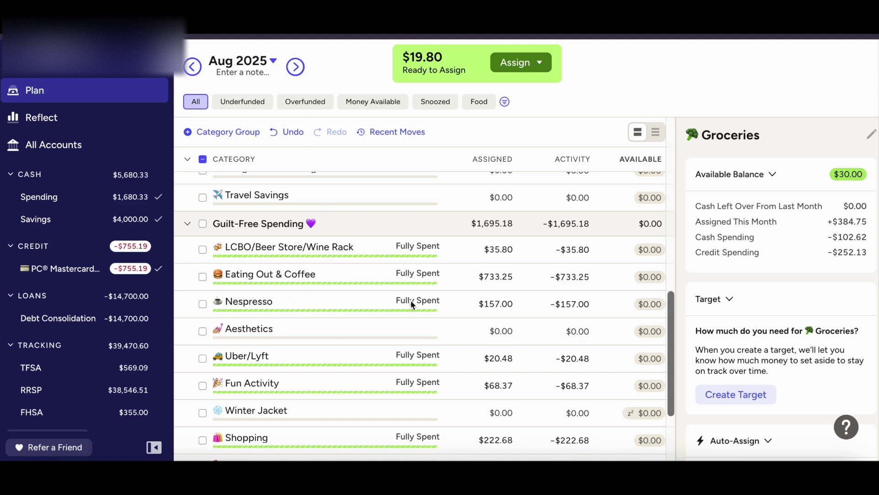
{"action": "left_click", "coordinate": [512, 278]}
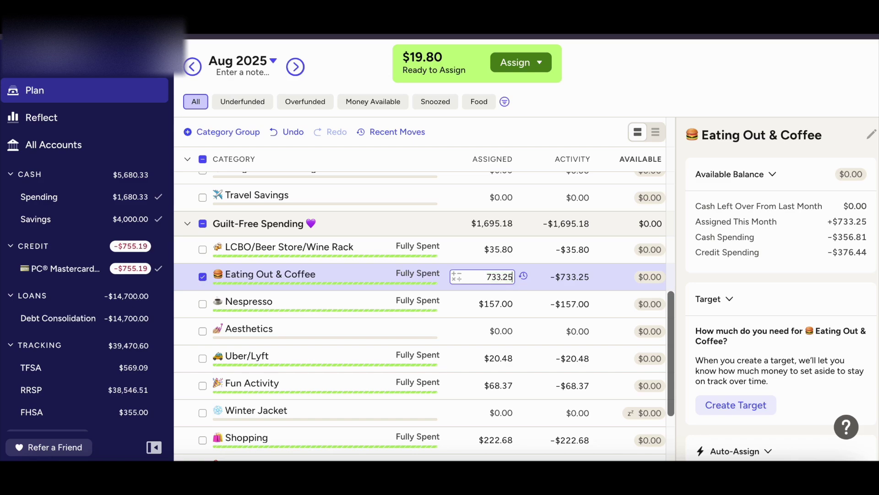
{"action": "type", "text": "+19.80"}
{"action": "key", "text": "Return"}
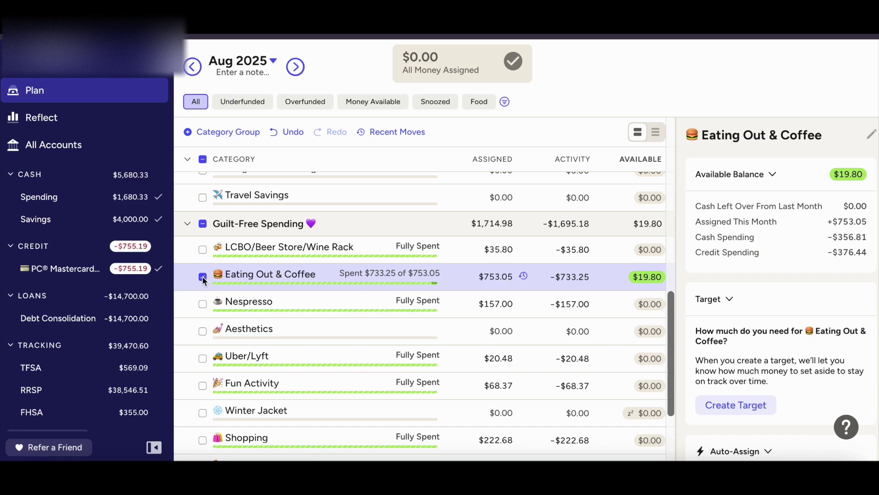
{"action": "left_click", "coordinate": [203, 277]}
Record a 755.19 payment from the Spending account to the PC Mastercard, dated 2025-08-29
{"action": "scroll", "coordinate": [405, 346], "scroll_direction": "up", "scroll_amount": 1}
{"action": "scroll", "coordinate": [407, 348], "scroll_direction": "up", "scroll_amount": 10}
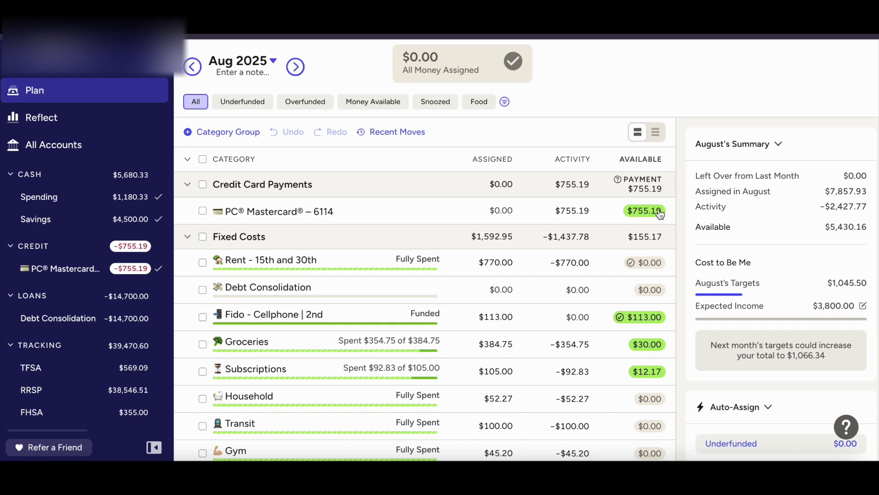
{"action": "left_click", "coordinate": [660, 212]}
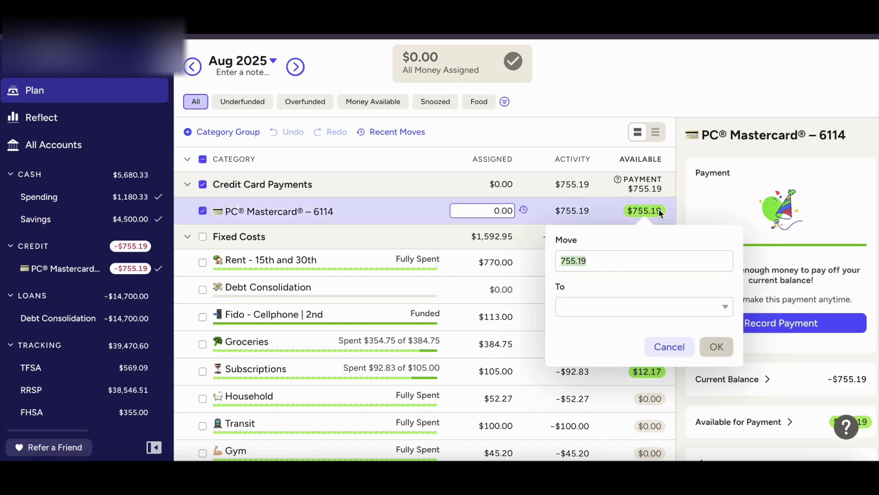
{"action": "left_click", "coordinate": [684, 345]}
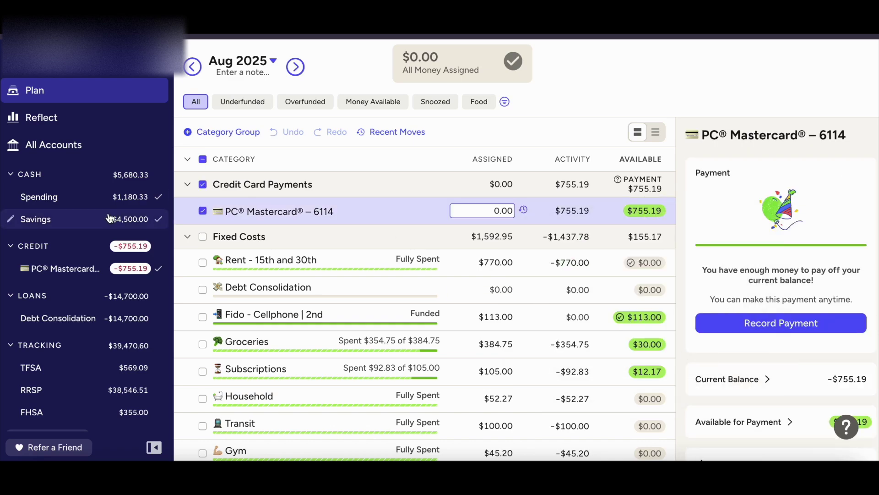
{"action": "left_click", "coordinate": [95, 200]}
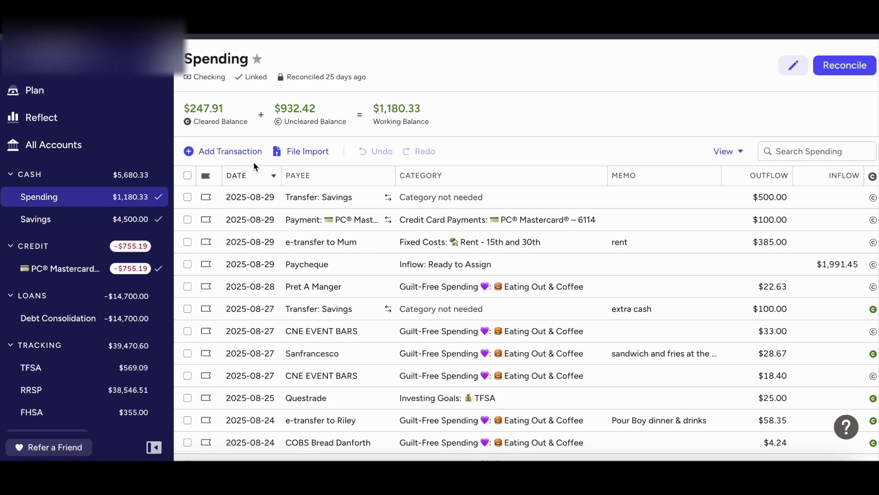
{"action": "left_click", "coordinate": [232, 152]}
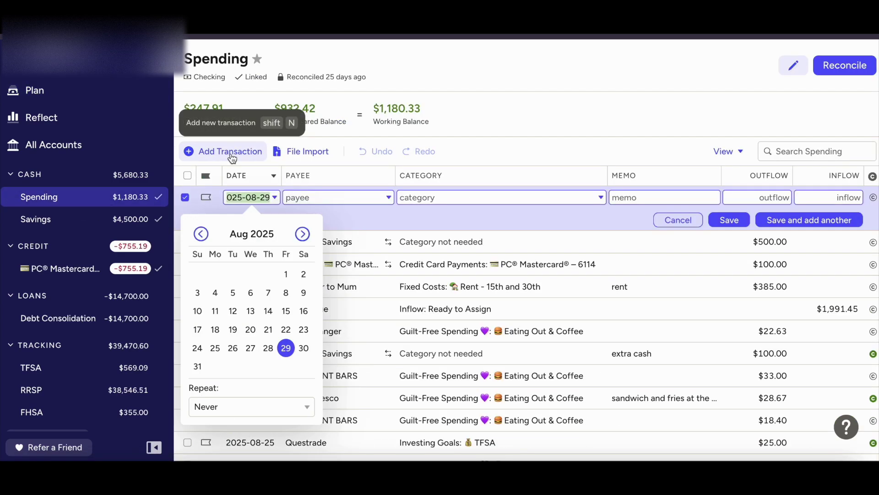
{"action": "left_click", "coordinate": [309, 197]}
{"action": "left_click", "coordinate": [321, 238]}
{"action": "left_click", "coordinate": [774, 197]}
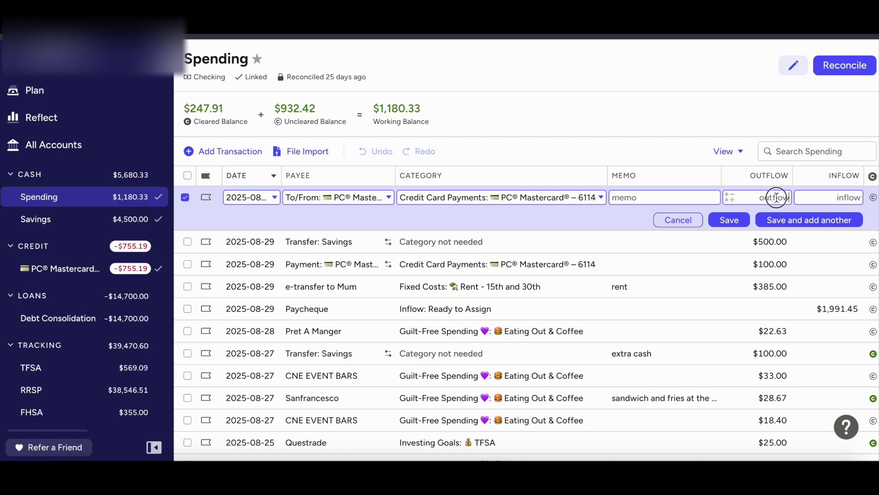
{"action": "type", "text": "755.19"}
{"action": "left_click", "coordinate": [729, 220]}
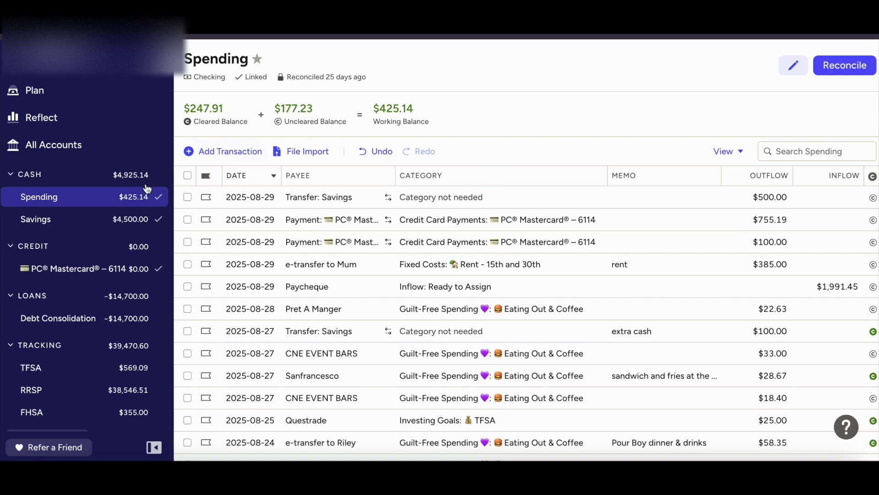
Return to the August 2025 plan and review the credit card payment category and the remaining category balances
{"action": "left_click", "coordinate": [83, 95]}
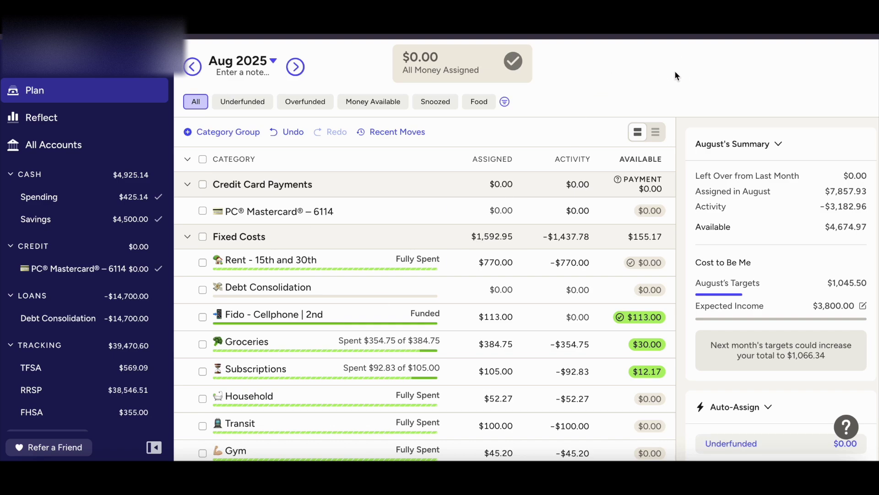
{"action": "scroll", "coordinate": [553, 314], "scroll_direction": "down", "scroll_amount": 3}
{"action": "scroll", "coordinate": [553, 314], "scroll_direction": "down", "scroll_amount": 3}
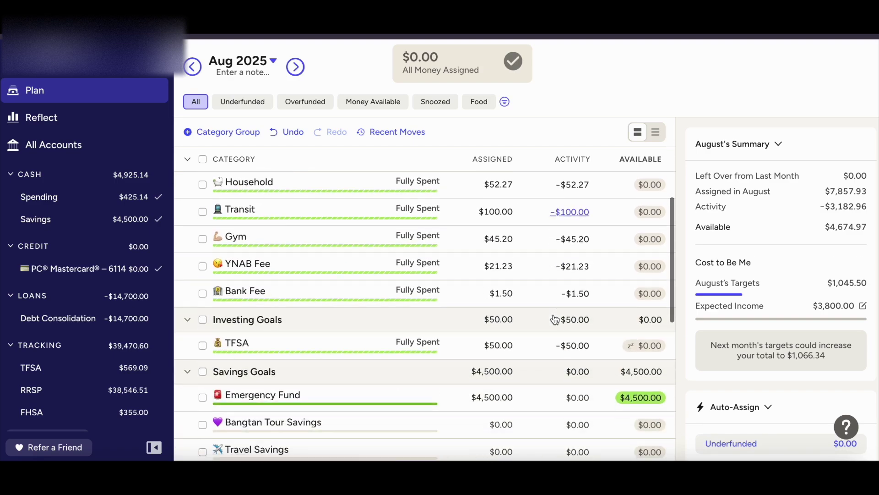
{"action": "scroll", "coordinate": [553, 314], "scroll_direction": "up", "scroll_amount": 6}
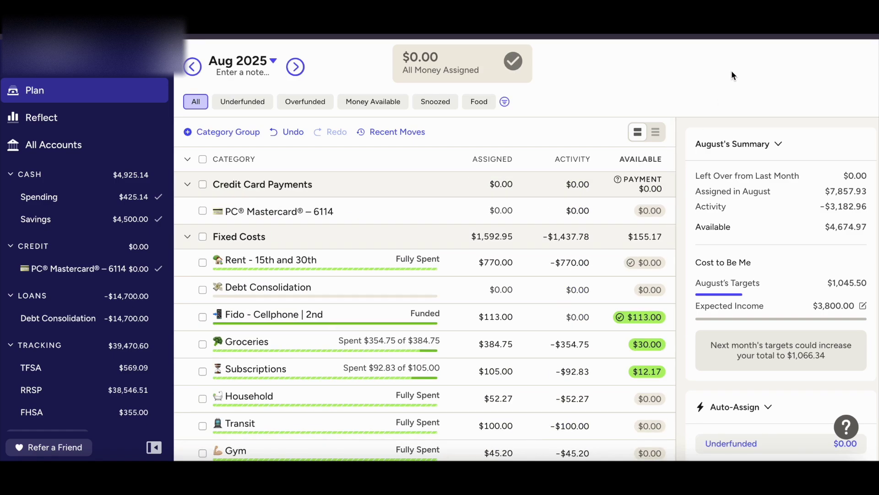